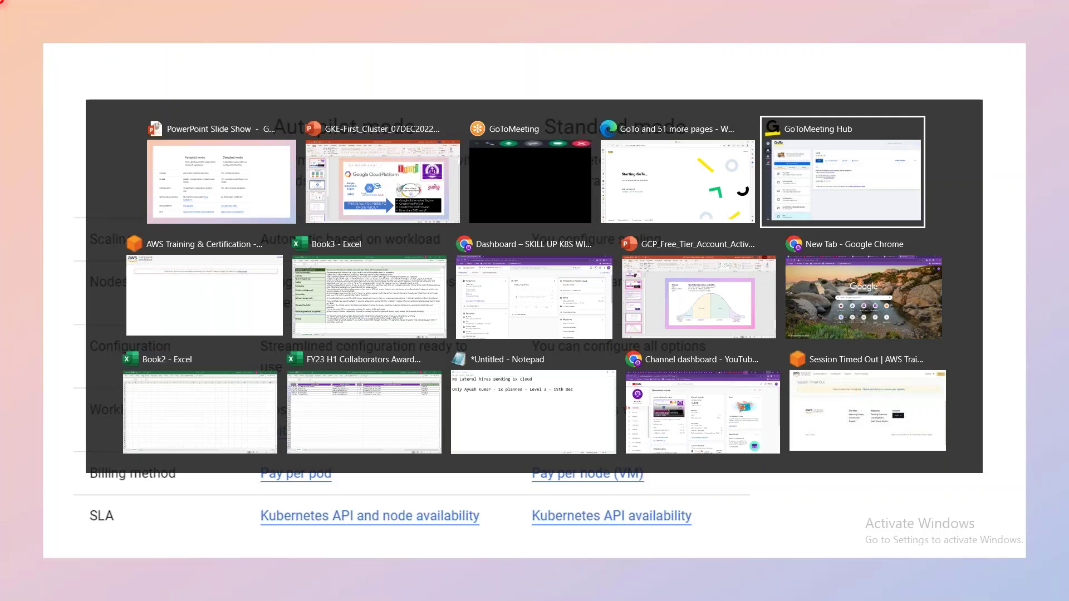
- Switch to the Chrome window showing the SKILL UP K8S WITH STAN dashboard and highlight the console.cloud.google.com/home part of its address
key("Tab")
key("Tab")
key("Tab")
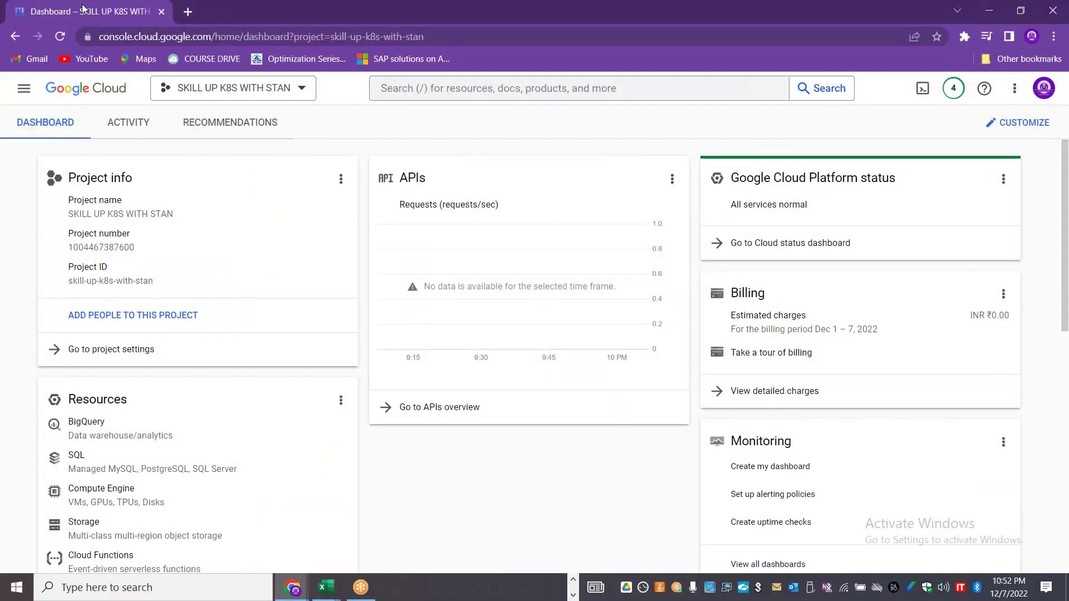
left_click_drag(99, 36, 215, 36)
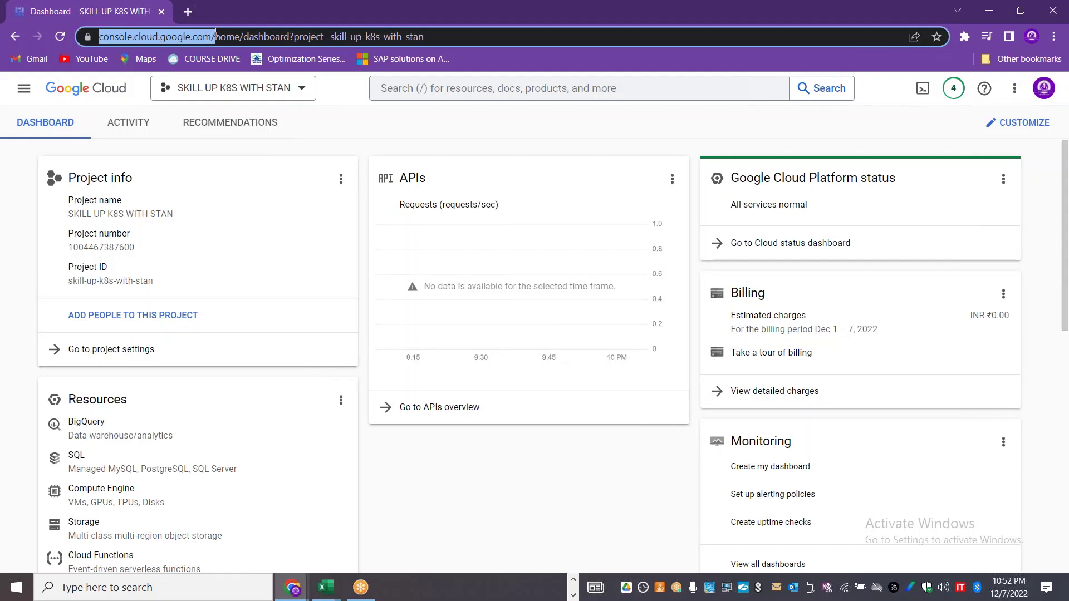
left_click_drag(215, 34, 242, 32)
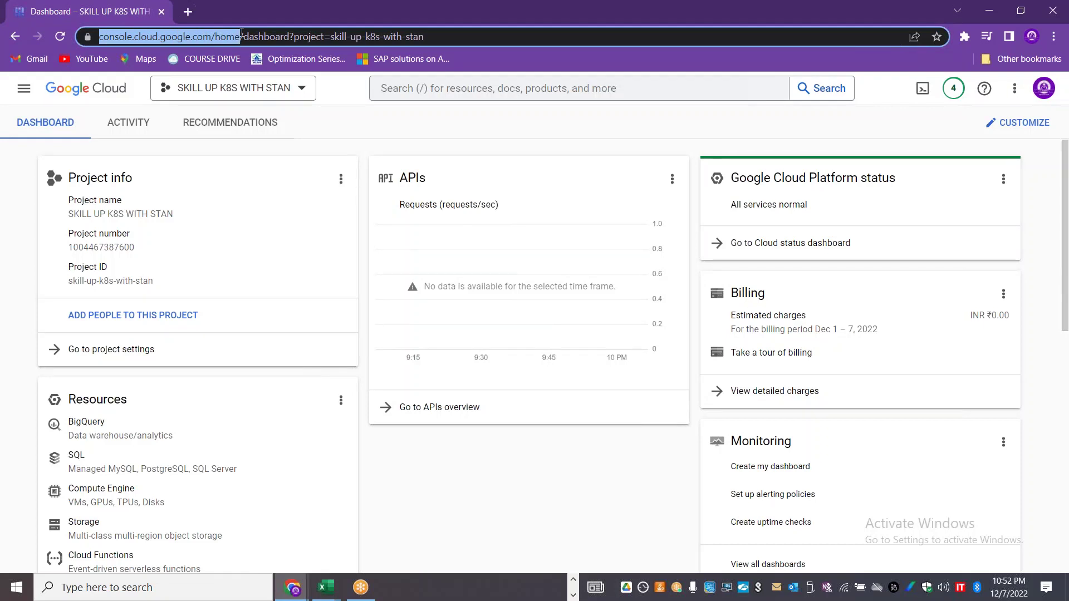
left_click(312, 94)
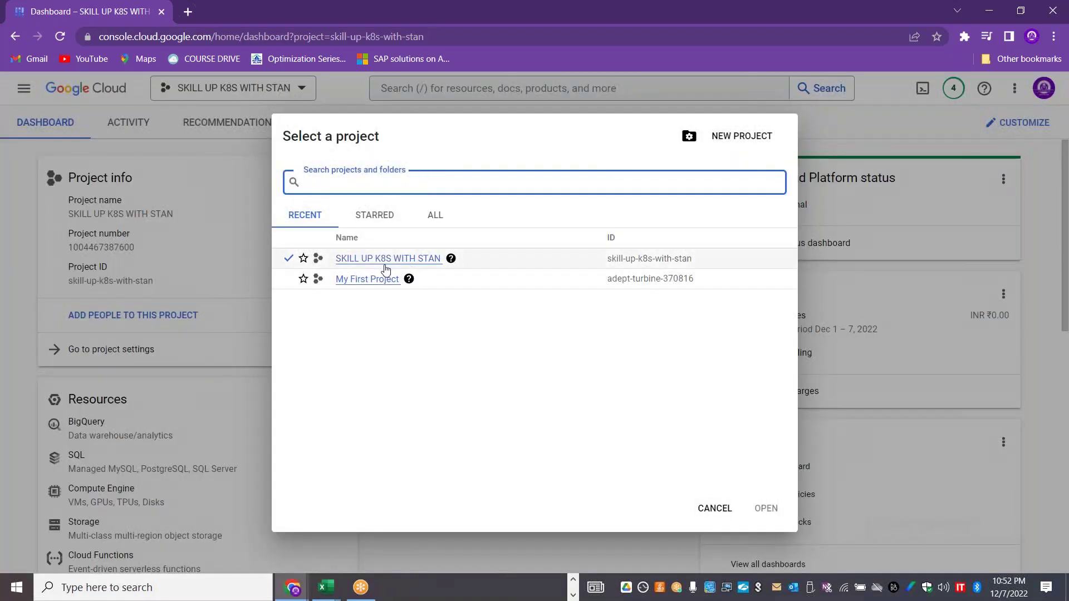
left_click(741, 136)
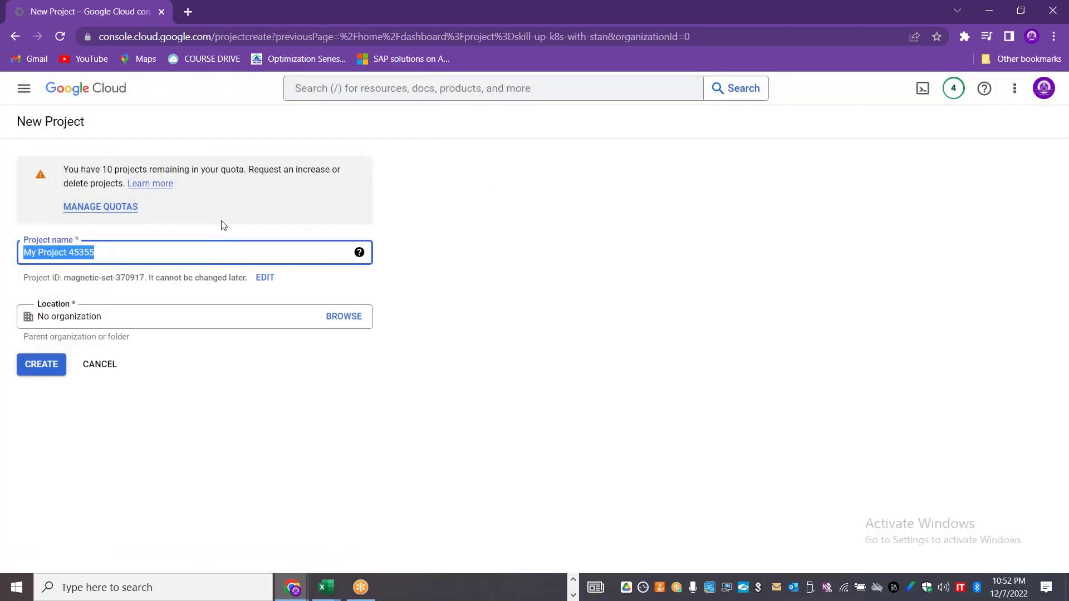
left_click(103, 364)
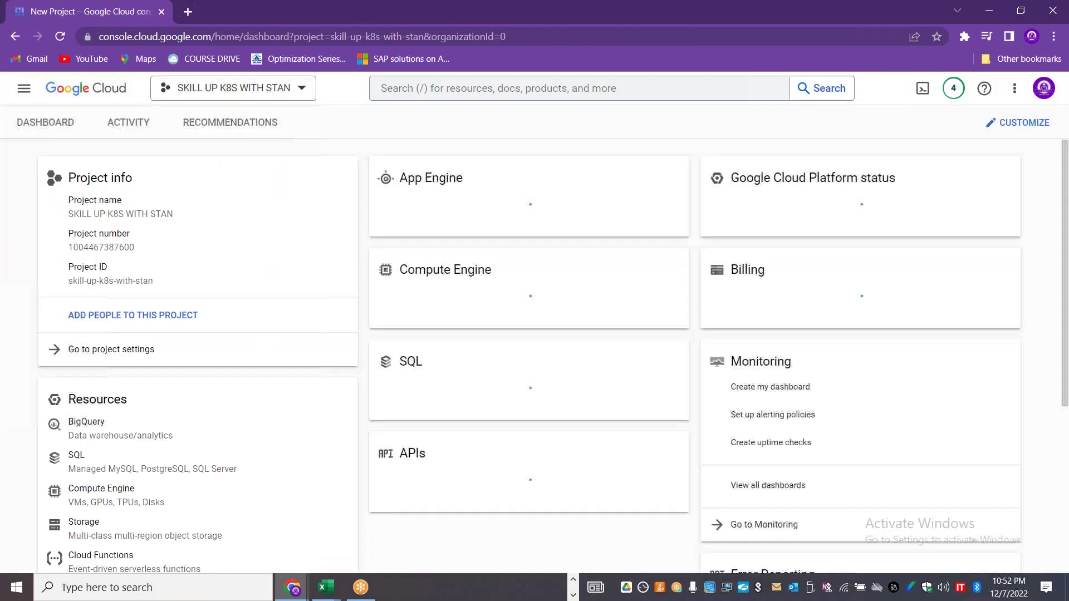
- Open the Kubernetes Engine Clusters page for the SKILL UP K8S WITH STAN project and dismiss the project notification
left_click(17, 96)
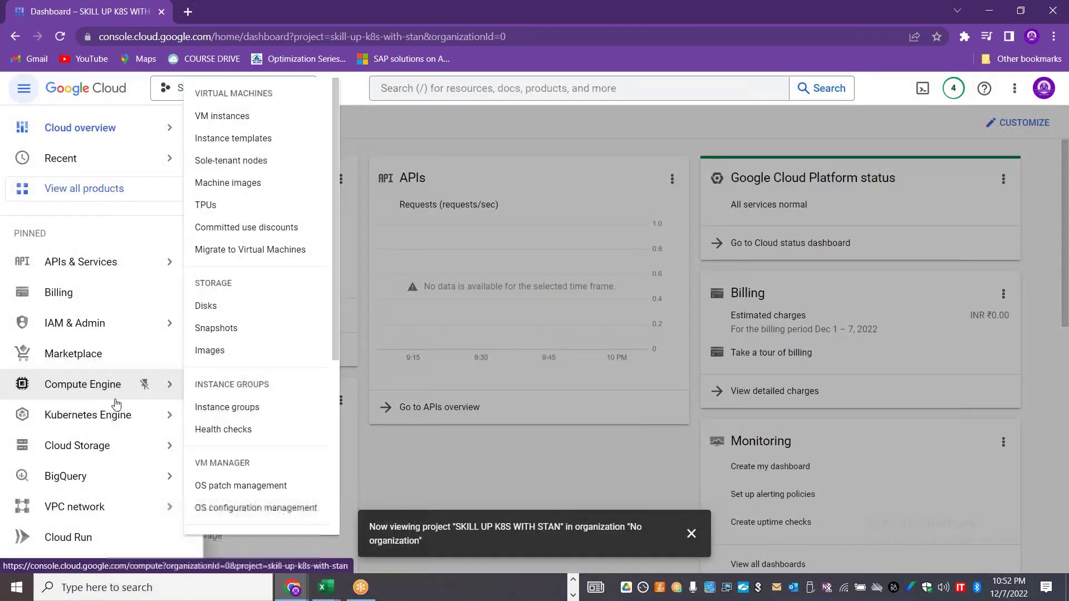
mouse_move(176, 426)
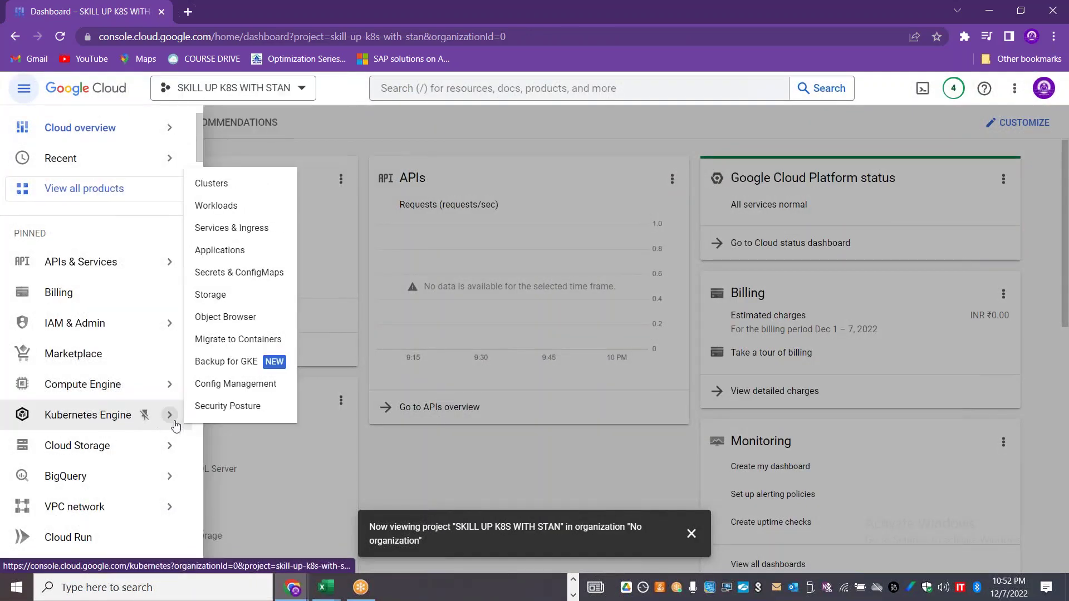
left_click(216, 185)
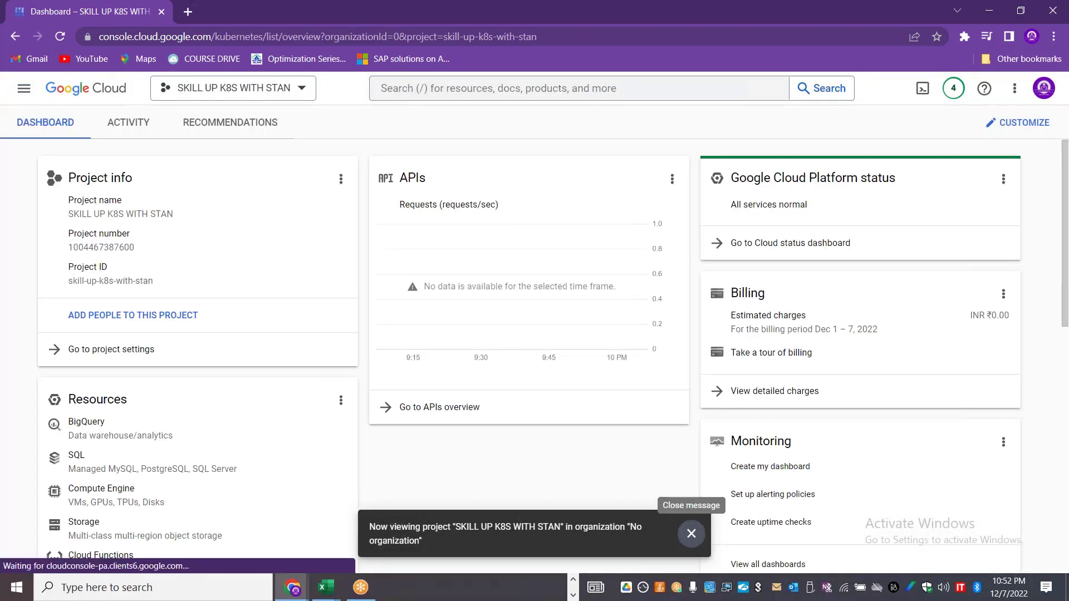
left_click(692, 533)
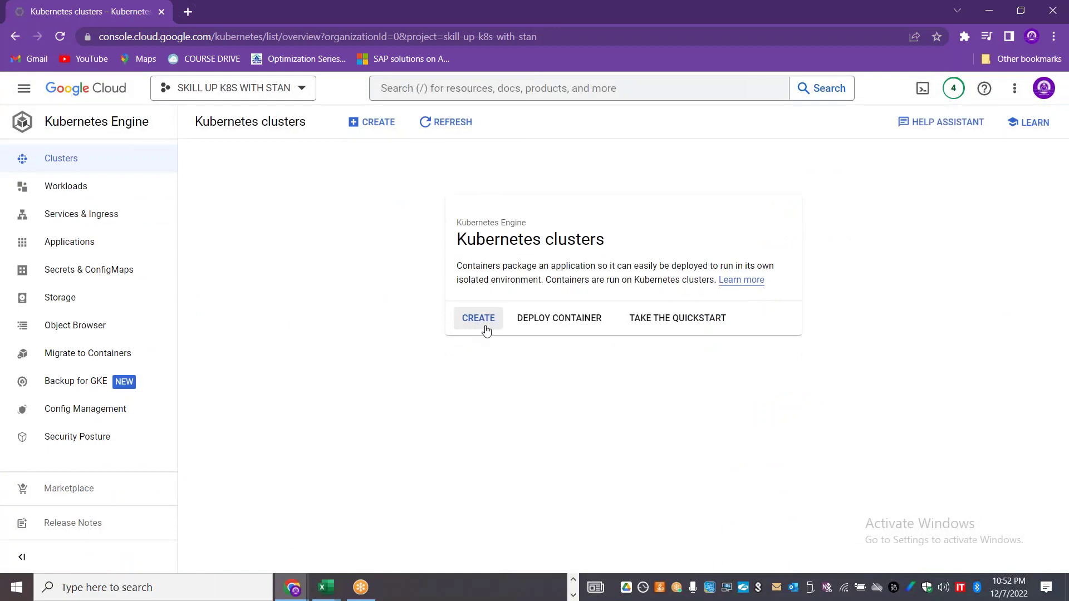
- Start creating a Kubernetes cluster and choose to configure it in Standard mode
left_click(361, 123)
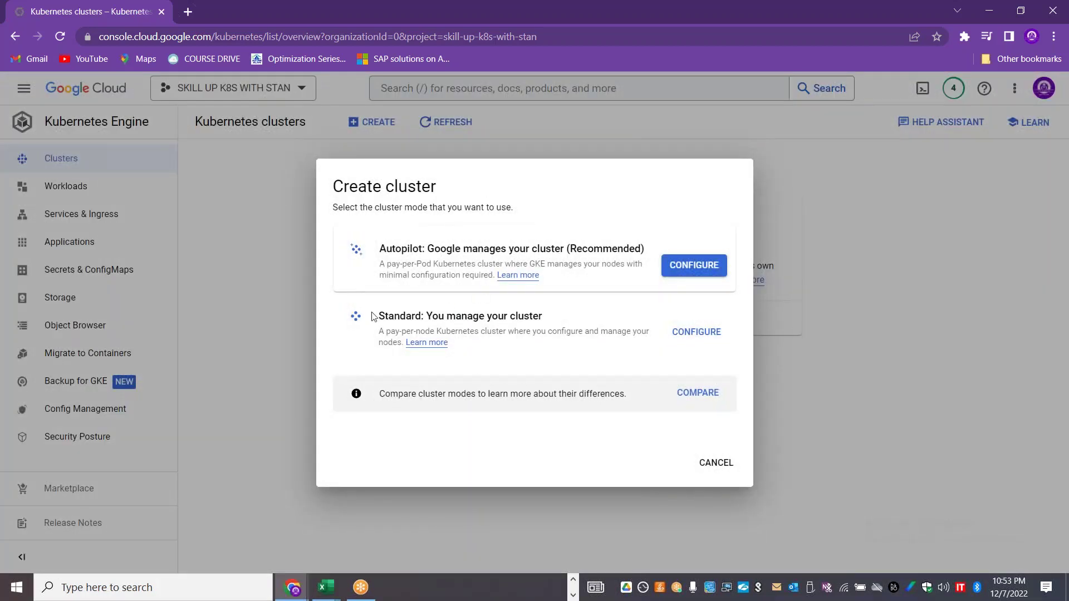
left_click_drag(380, 251, 420, 250)
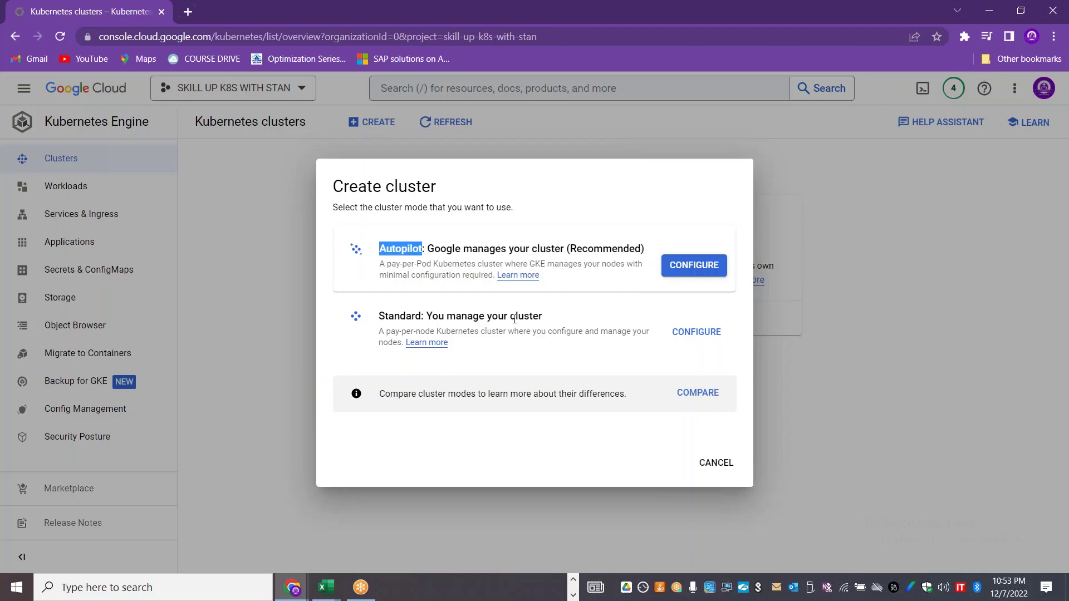
key("alt+Tab")
left_click(696, 333)
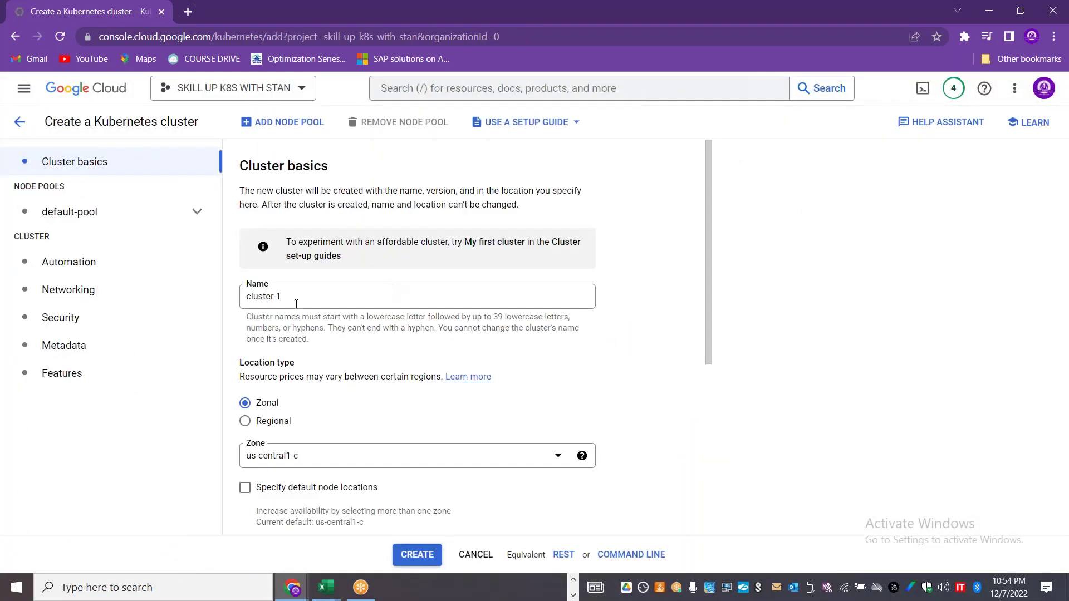
- Name the cluster mystdcluster01 and highlight the estimated monthly cost
triple_click(261, 296)
type("mystd")
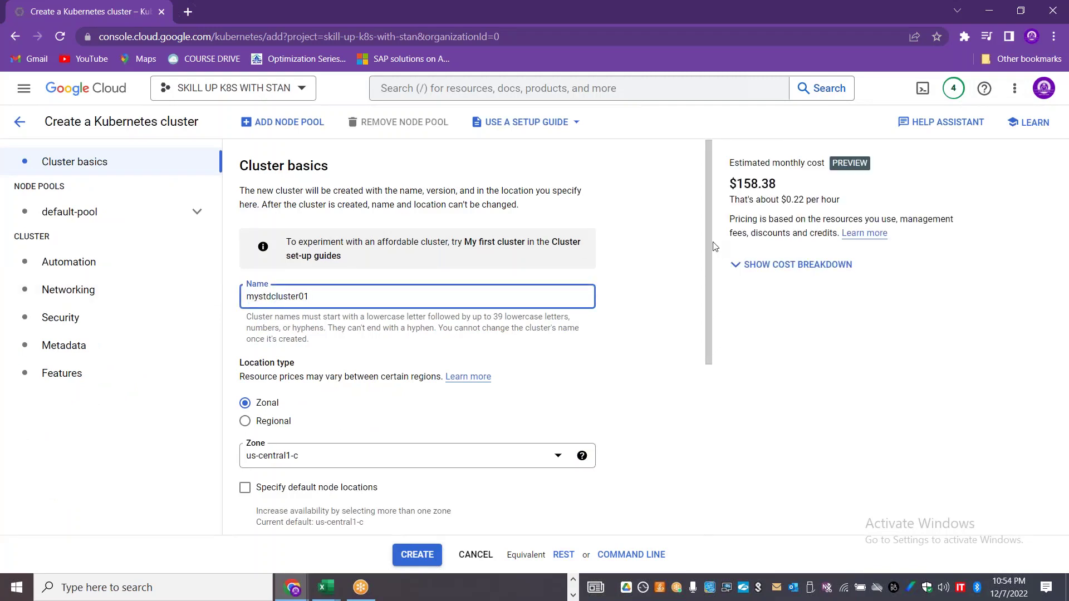
scroll(707, 243, "down", 3)
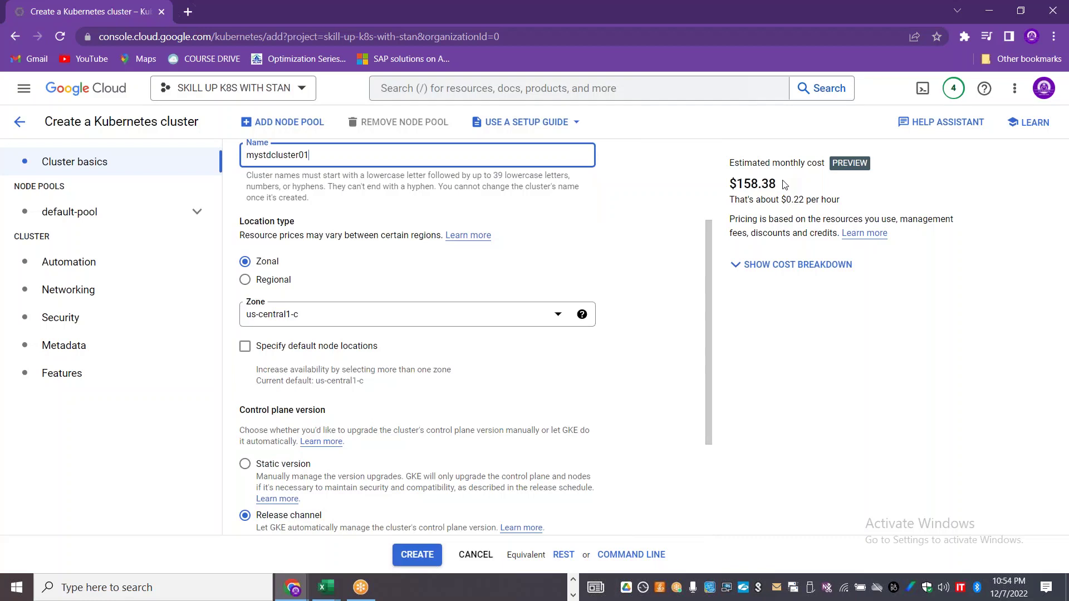
left_click_drag(784, 185, 739, 184)
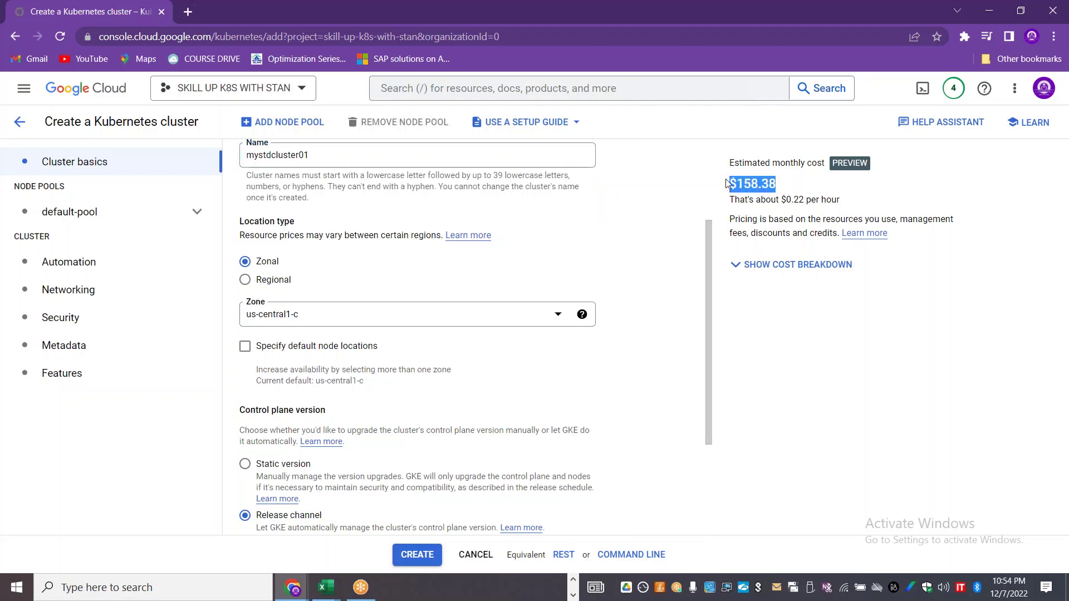
- Look through the zones available for the cluster and keep us-central1-c
left_click(558, 317)
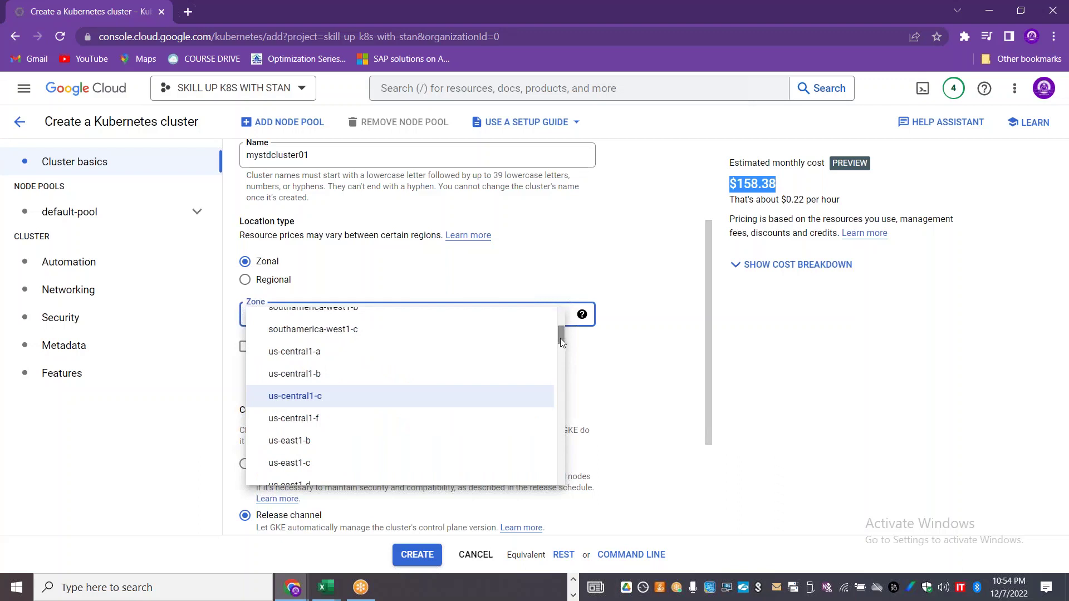
mouse_move(561, 341)
left_mouse_down()
mouse_move(564, 418)
mouse_move(559, 313)
mouse_move(563, 351)
mouse_move(560, 342)
left_mouse_up()
left_click(628, 380)
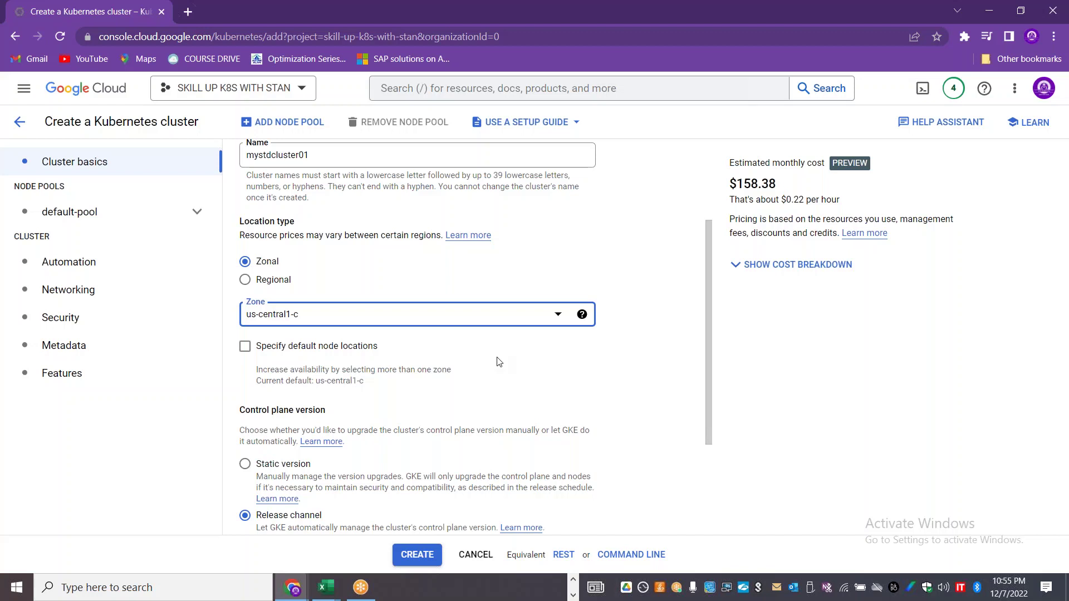
- Enable Specify default node locations and highlight the availability note, the control plane zone and the estimated monthly cost
left_click(288, 347)
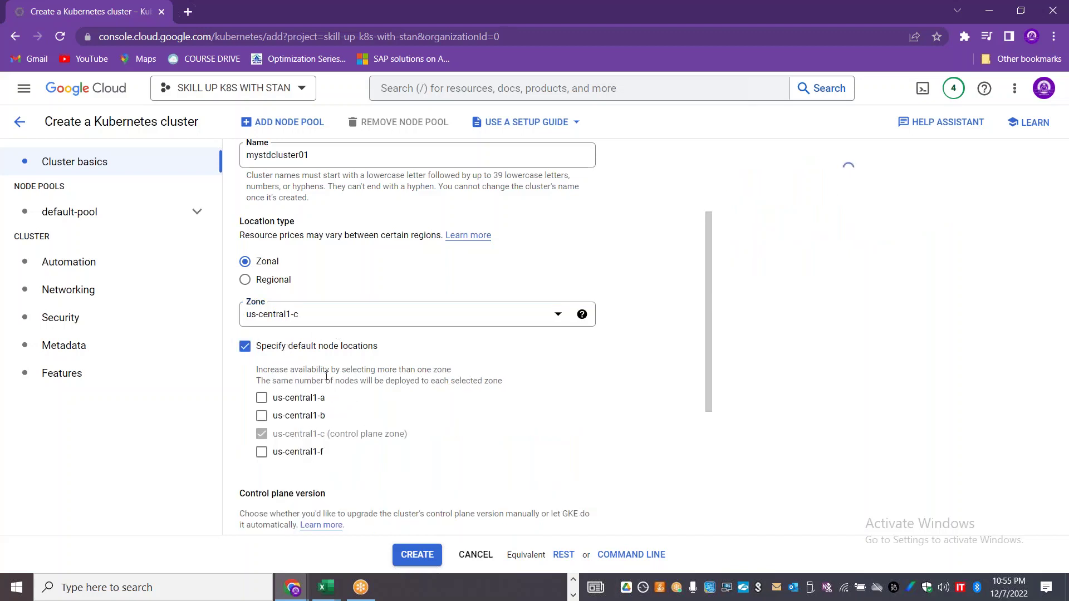
left_click_drag(290, 370, 464, 371)
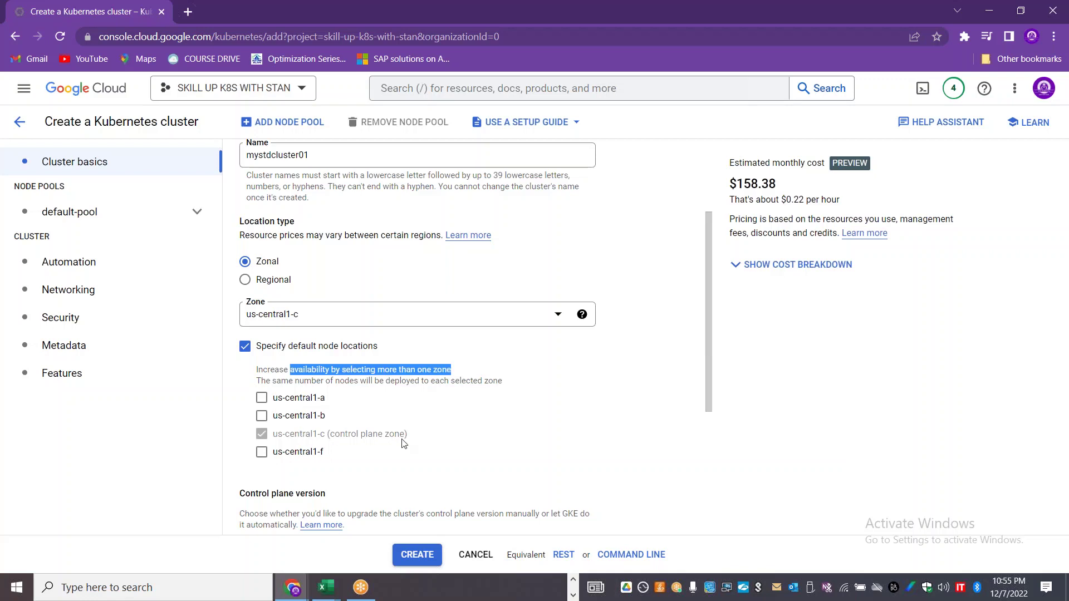
left_click_drag(408, 438, 284, 432)
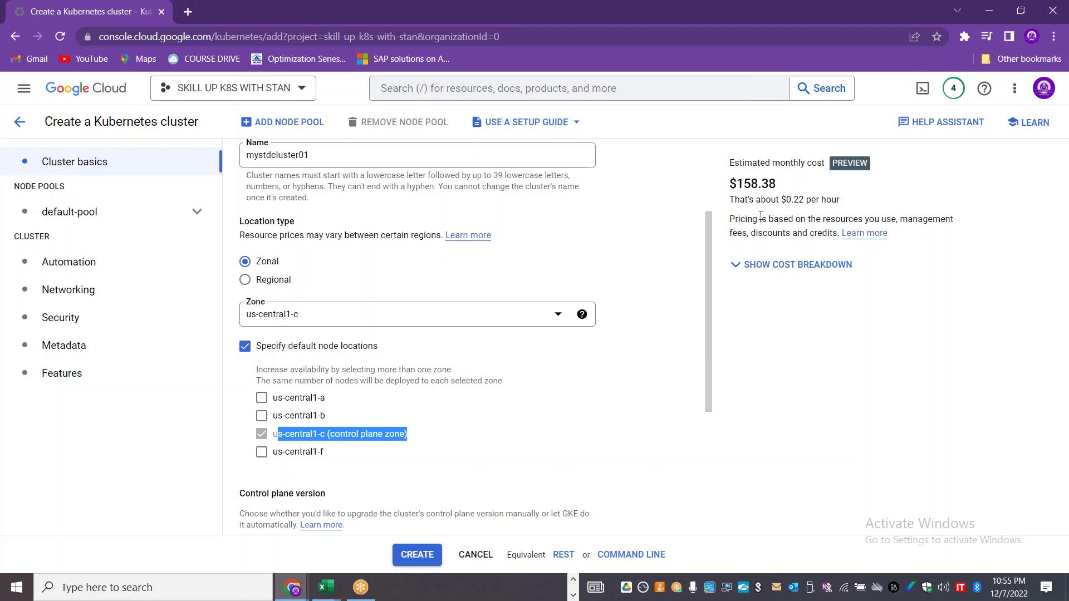
left_click_drag(791, 186, 726, 189)
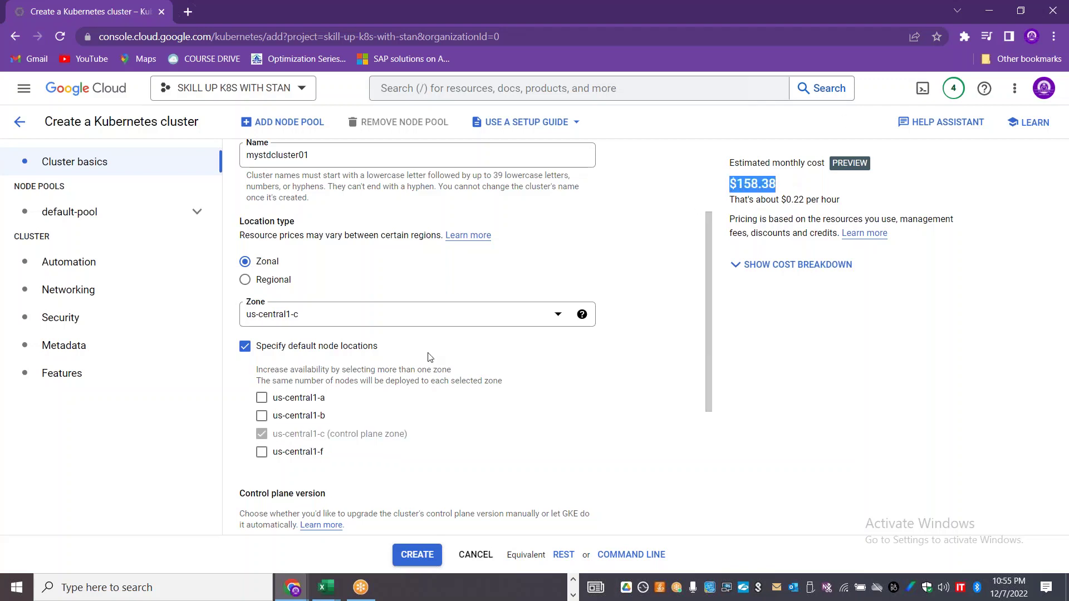
- Try adding us-central1-a as a default node location, examine the node counts in the cost breakdown, and deselect the zone again
left_click(262, 400)
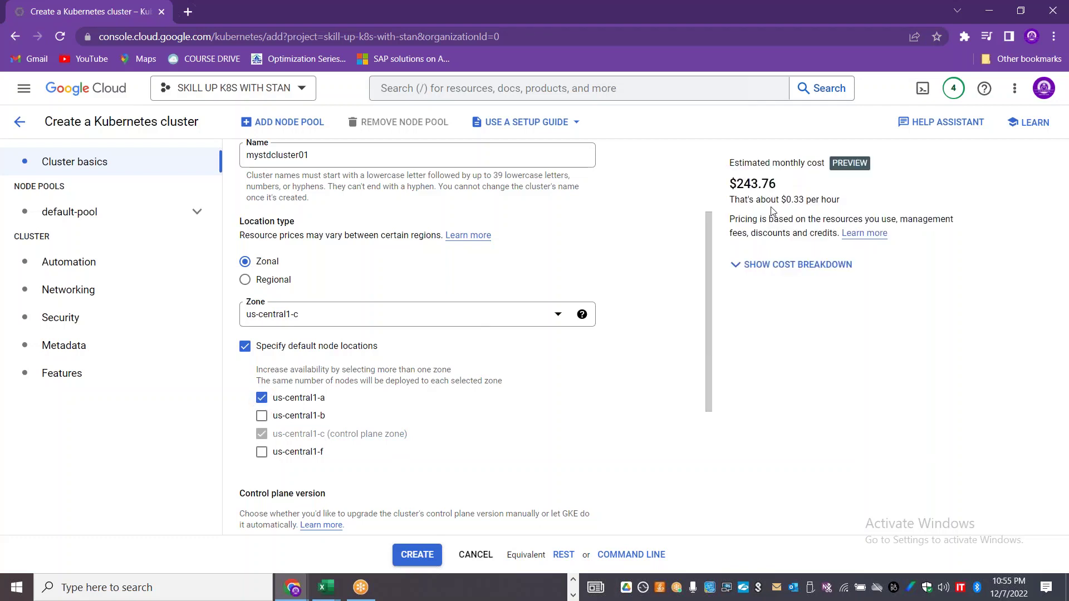
left_click_drag(778, 186, 726, 184)
left_click(796, 266)
scroll(844, 401, "down", 1)
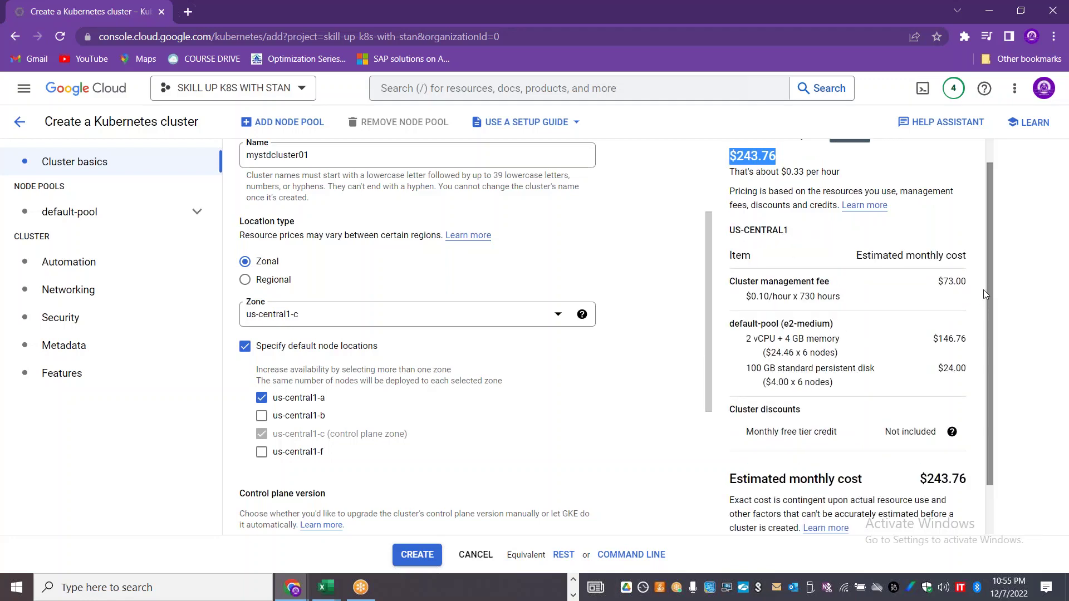
scroll(985, 302, "down", 1)
left_click_drag(745, 309, 837, 324)
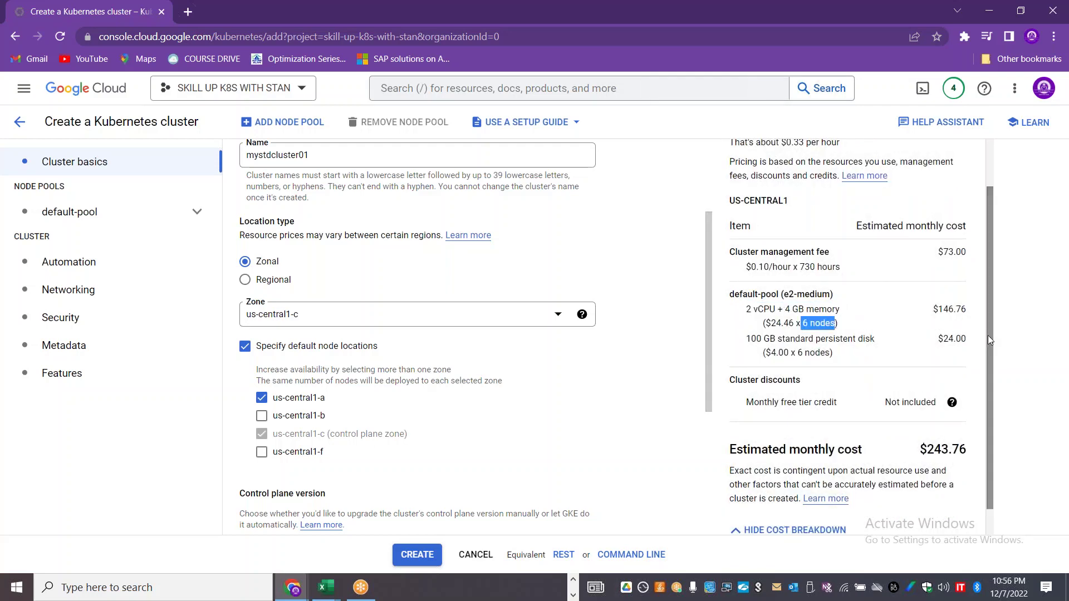
left_click_drag(986, 338, 988, 354)
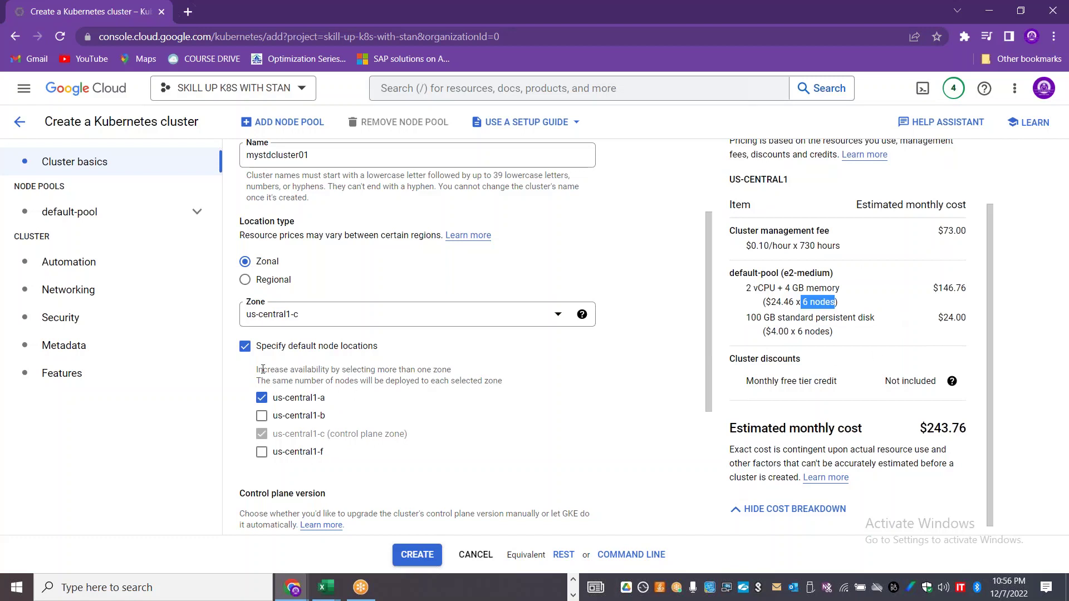
left_click(262, 397)
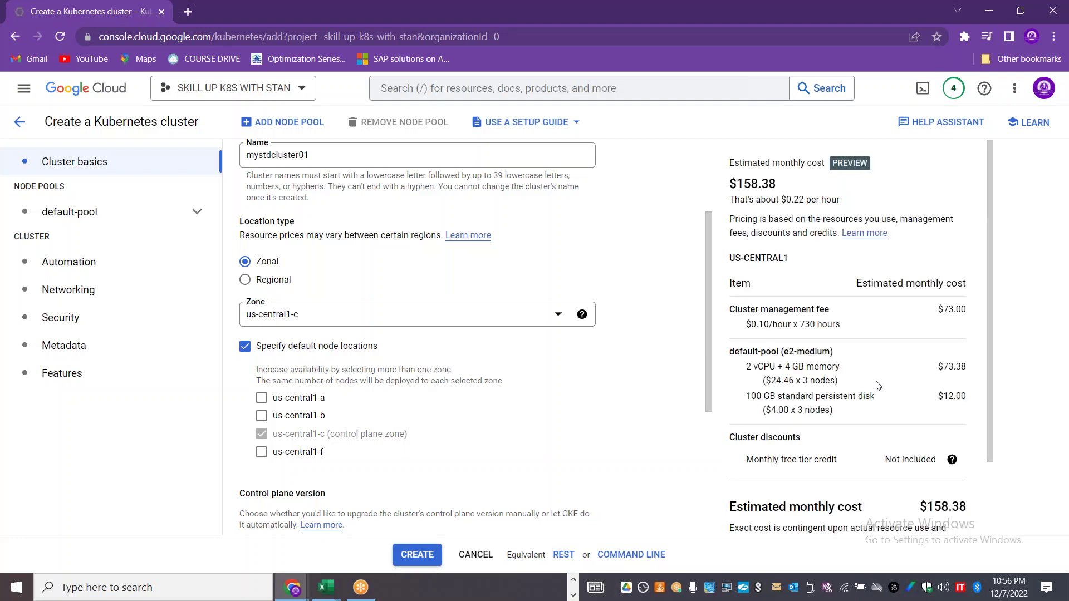
- Try the Regional location type for the cluster and return to Zonal
left_click(288, 288)
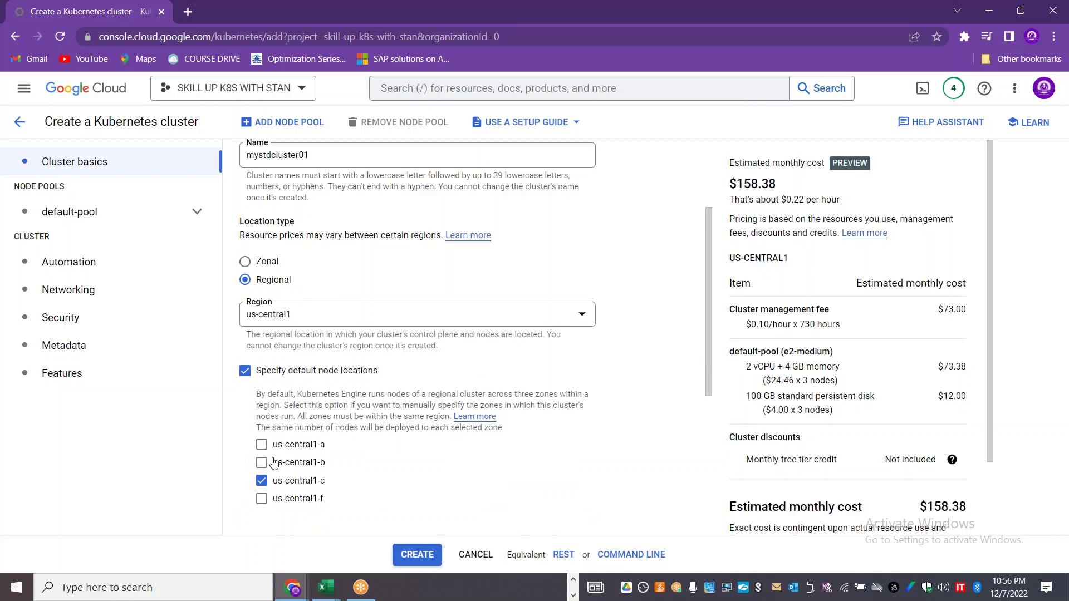
left_click(265, 262)
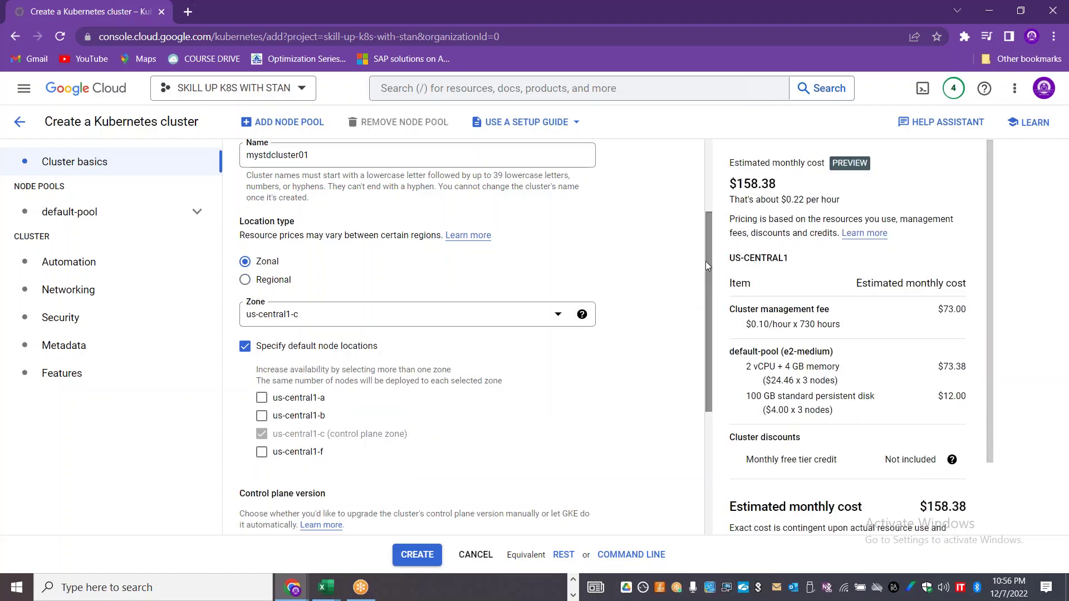
- Examine the control plane version options and bring up the Kubernetes release channel slide in the PowerPoint slide show
left_click_drag(708, 276, 705, 403)
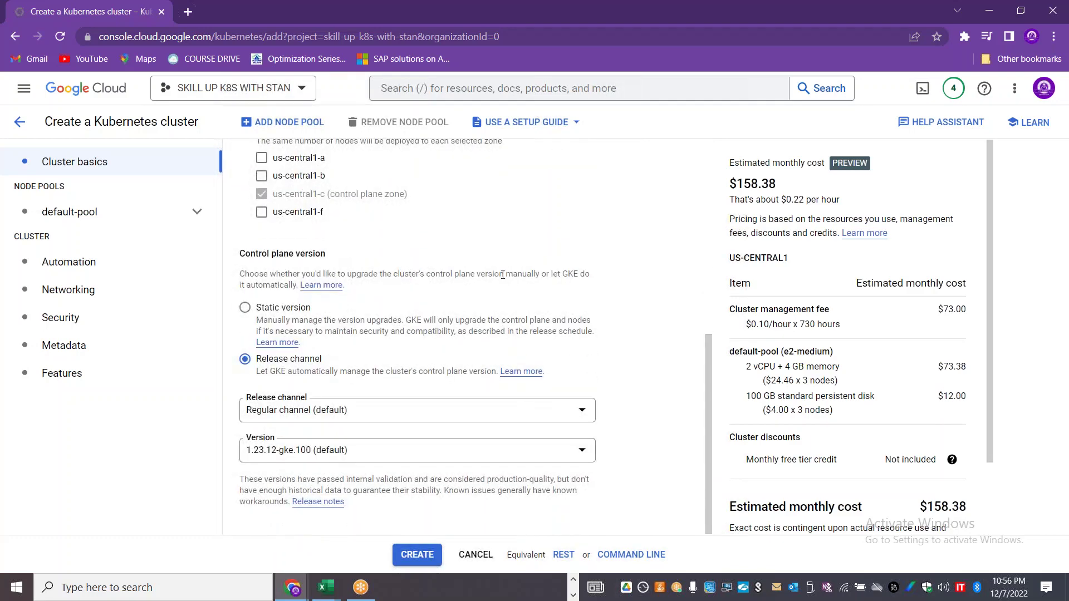
left_click_drag(580, 274, 557, 273)
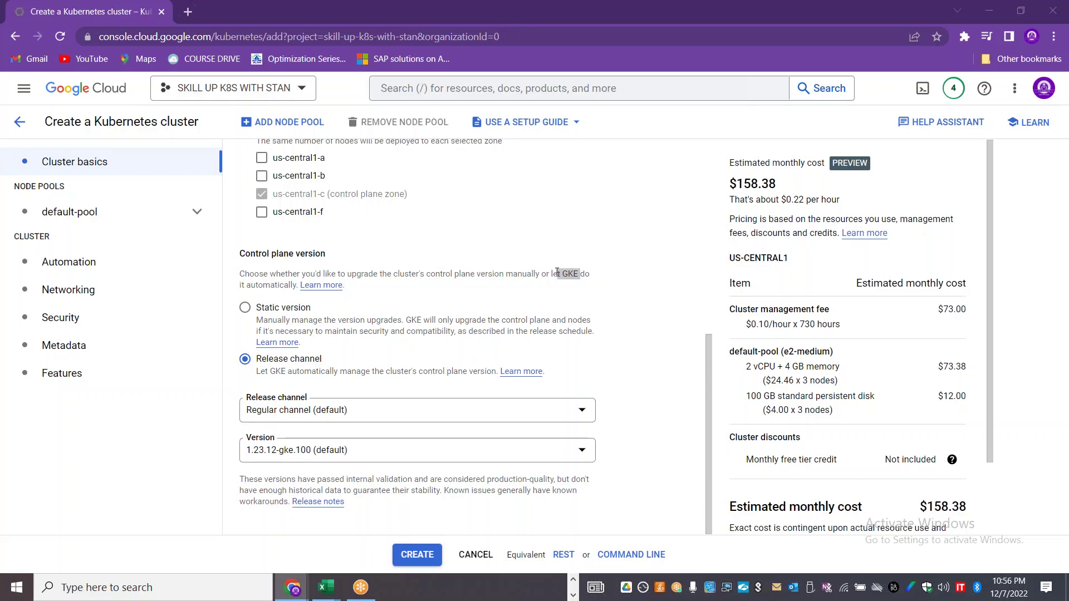
key("alt+Tab")
key("Right")
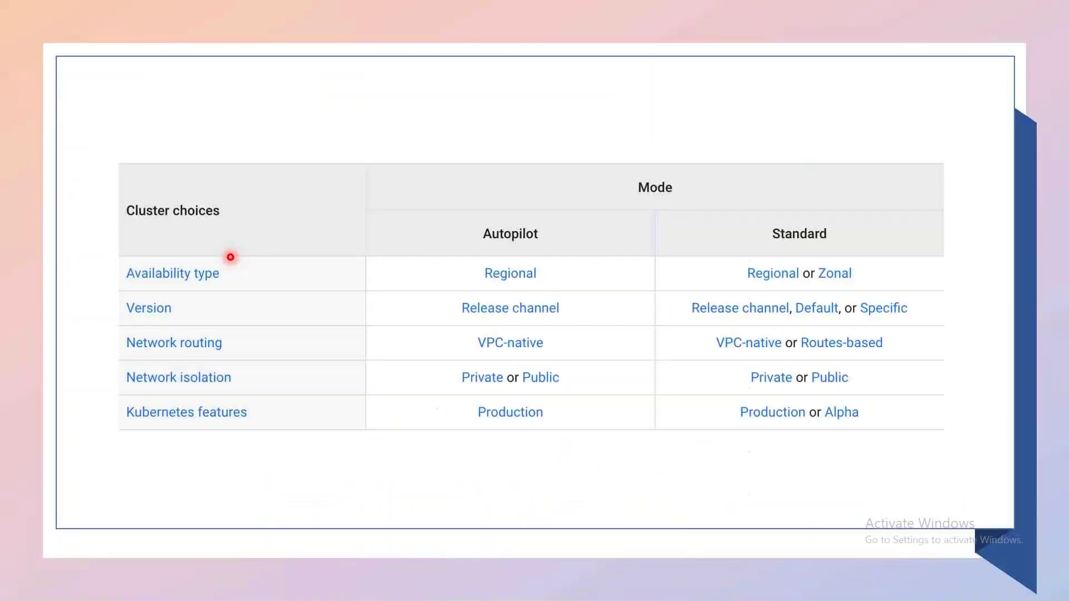
key("Right")
key("Right")
key("Right")
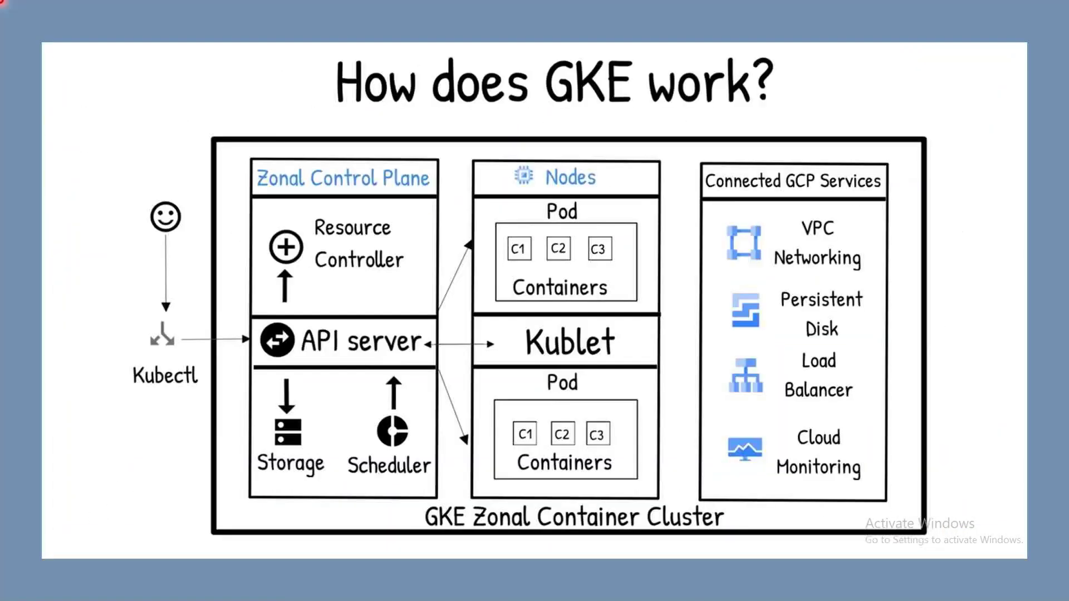
key("Left")
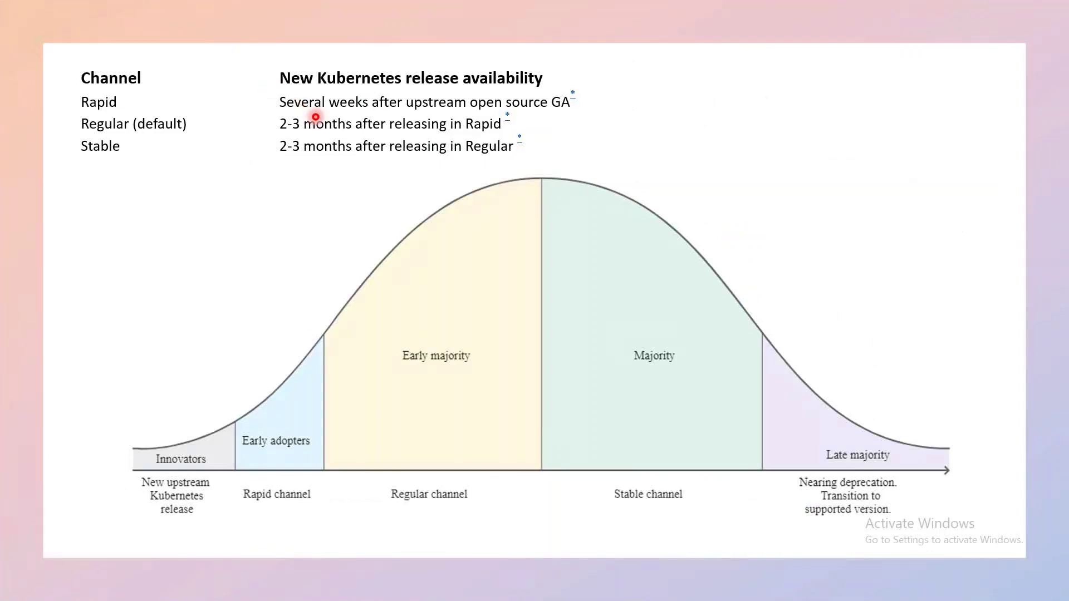
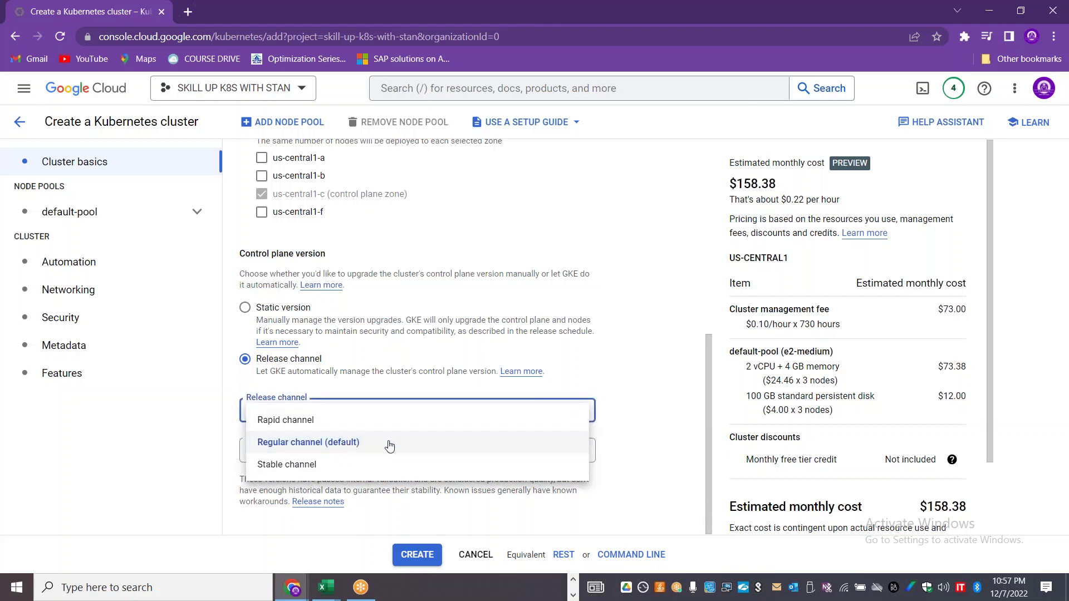
- Try the Rapid release channel, examine its available versions, and return to the Regular channel
left_click(679, 401)
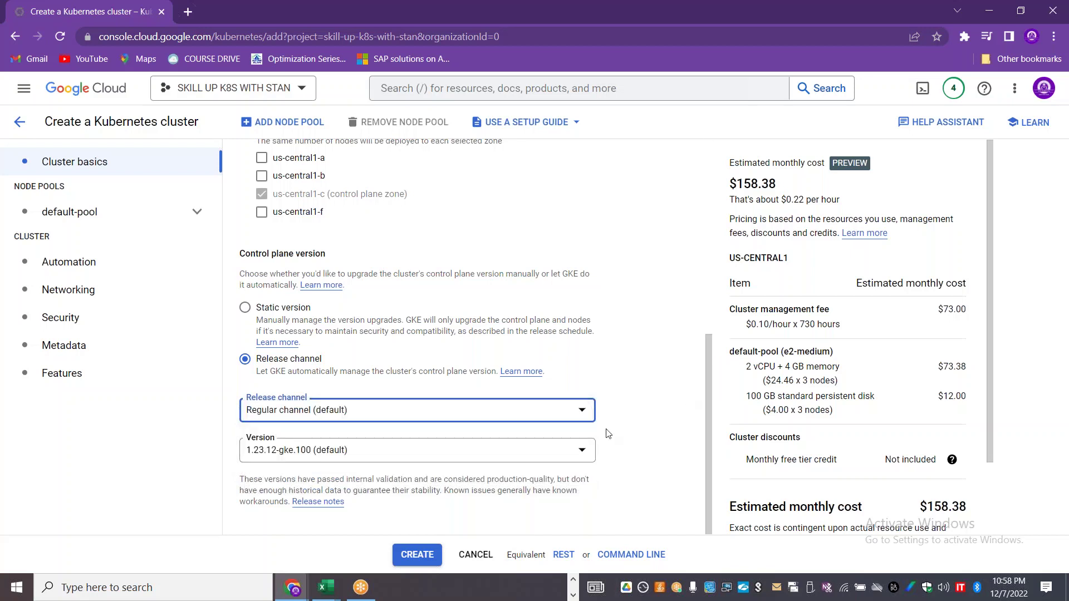
left_click(581, 415)
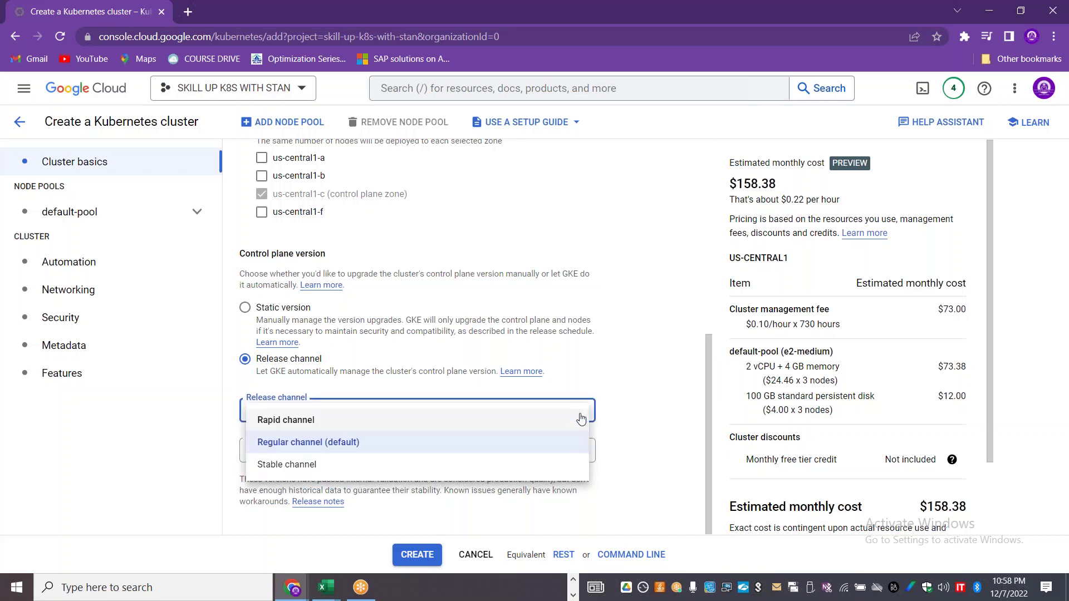
left_click(506, 421)
left_click(435, 455)
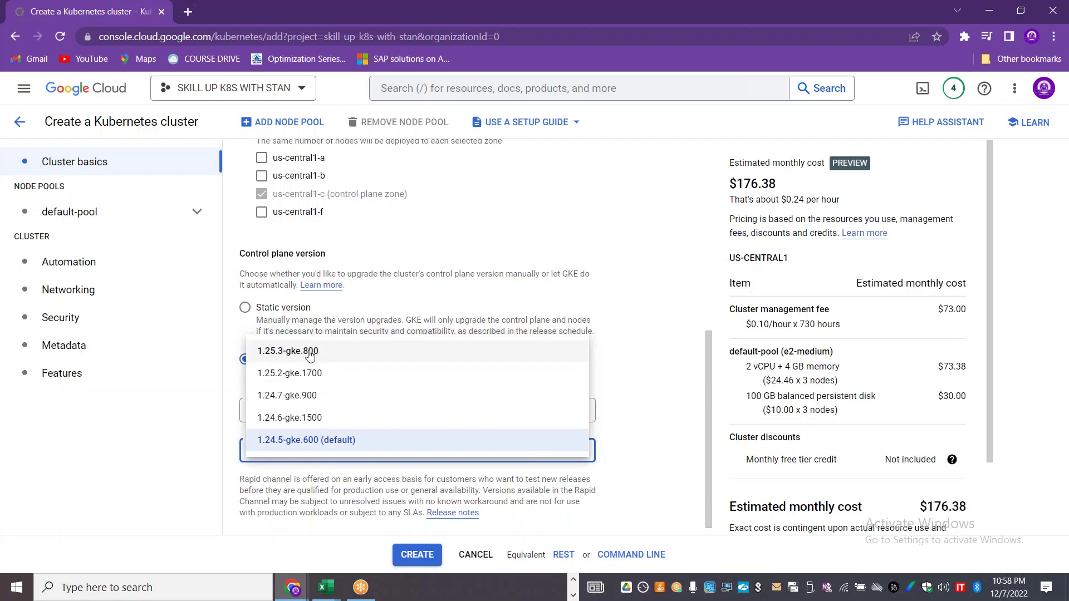
left_click(641, 411)
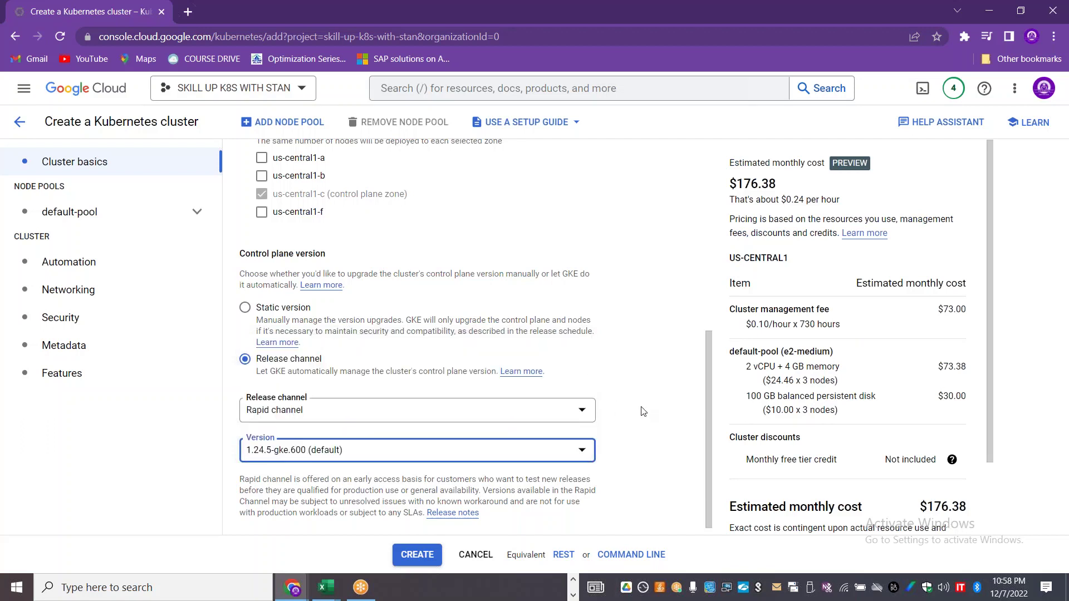
left_click(486, 412)
left_click(312, 444)
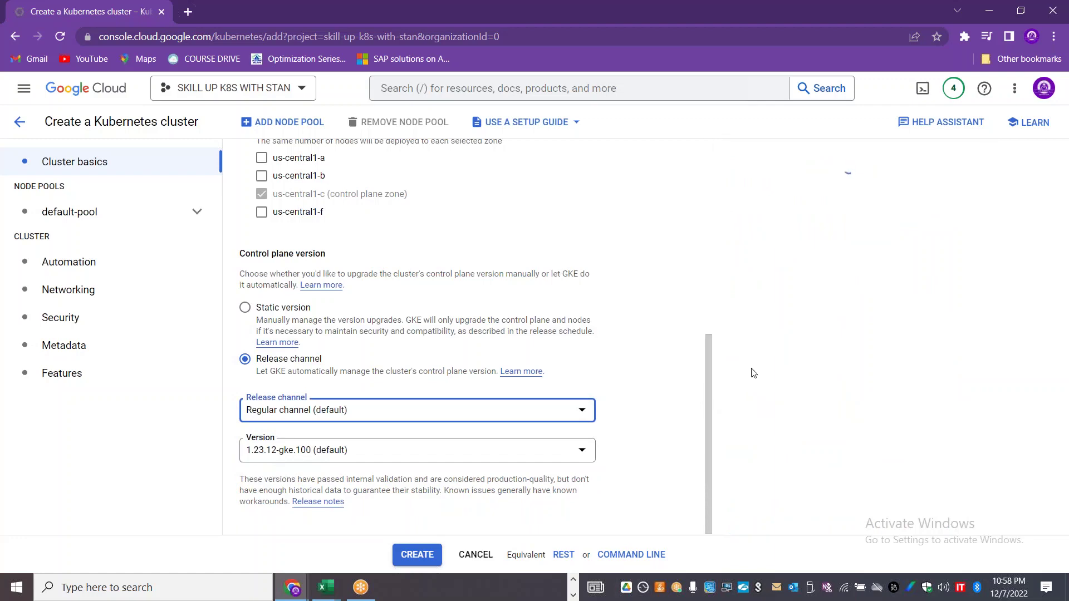
- Review the cluster basics, create mystdcluster01, and check its creation progress in the notifications
left_click_drag(710, 365, 702, 156)
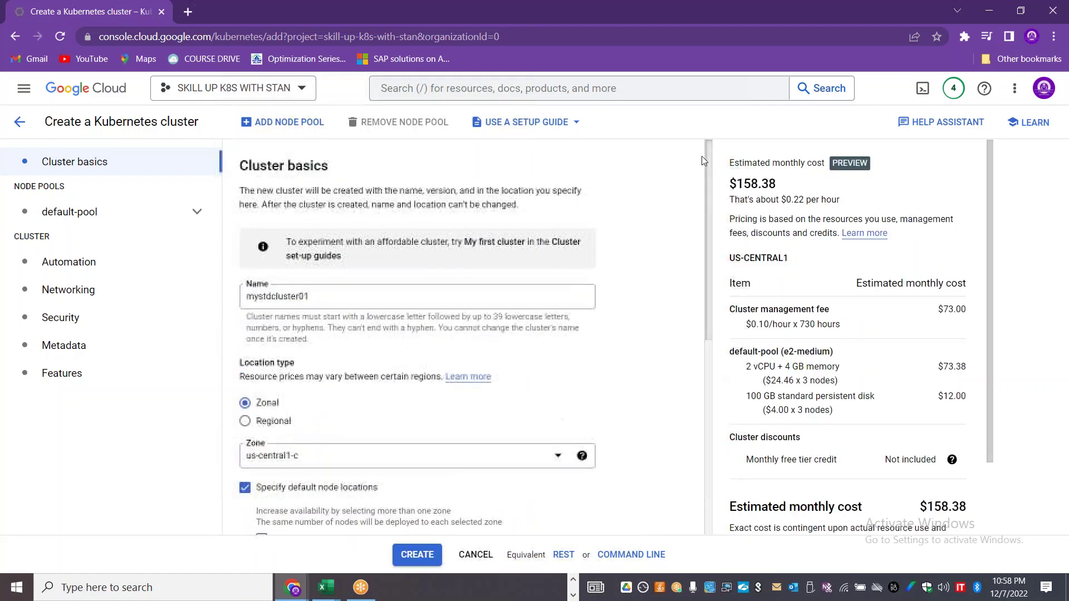
left_click_drag(991, 253, 983, 196)
left_click_drag(707, 238, 703, 156)
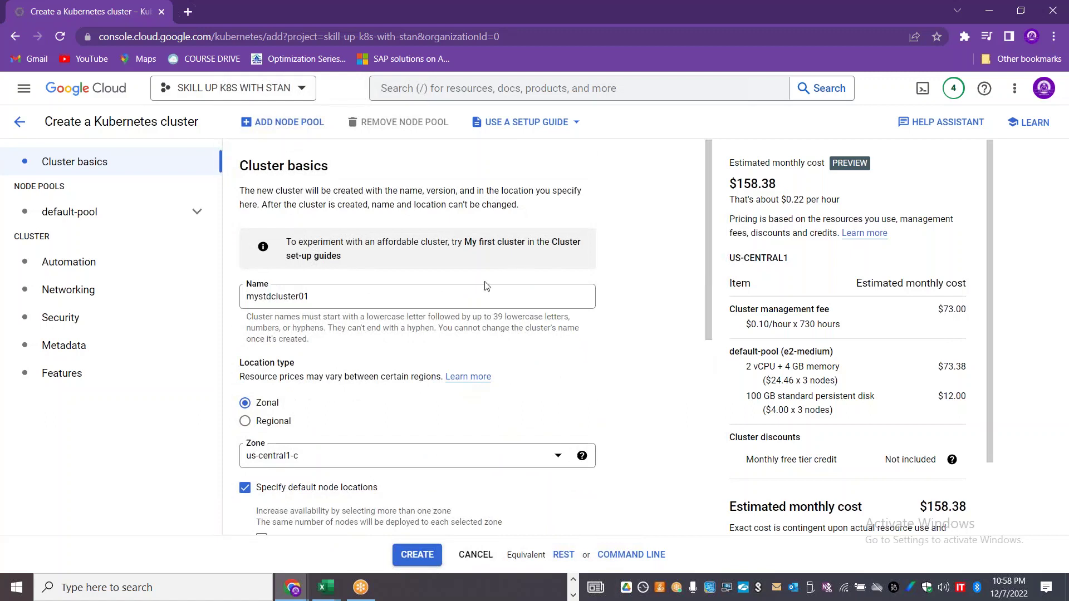
left_click(411, 557)
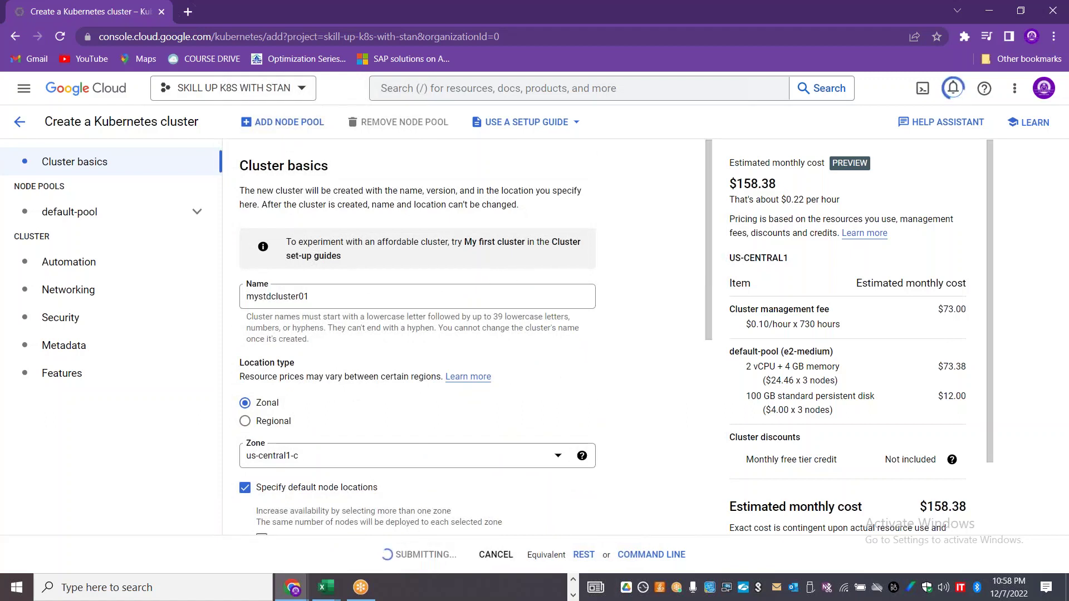
left_click(953, 88)
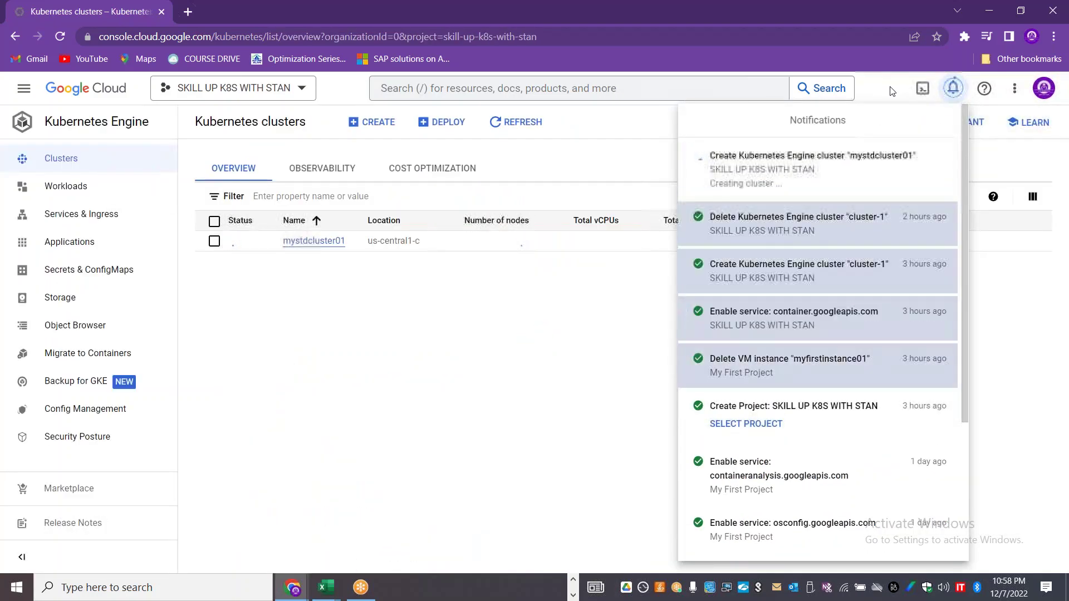
left_click(891, 93)
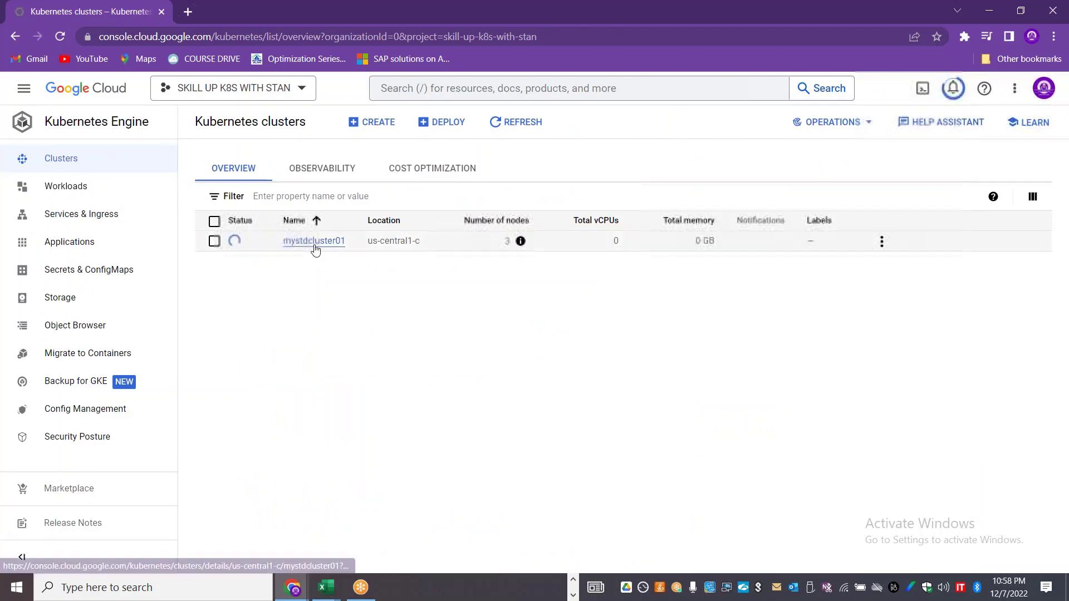
- Open the details of mystdcluster01 and examine its node pools and nodes
left_click(214, 241)
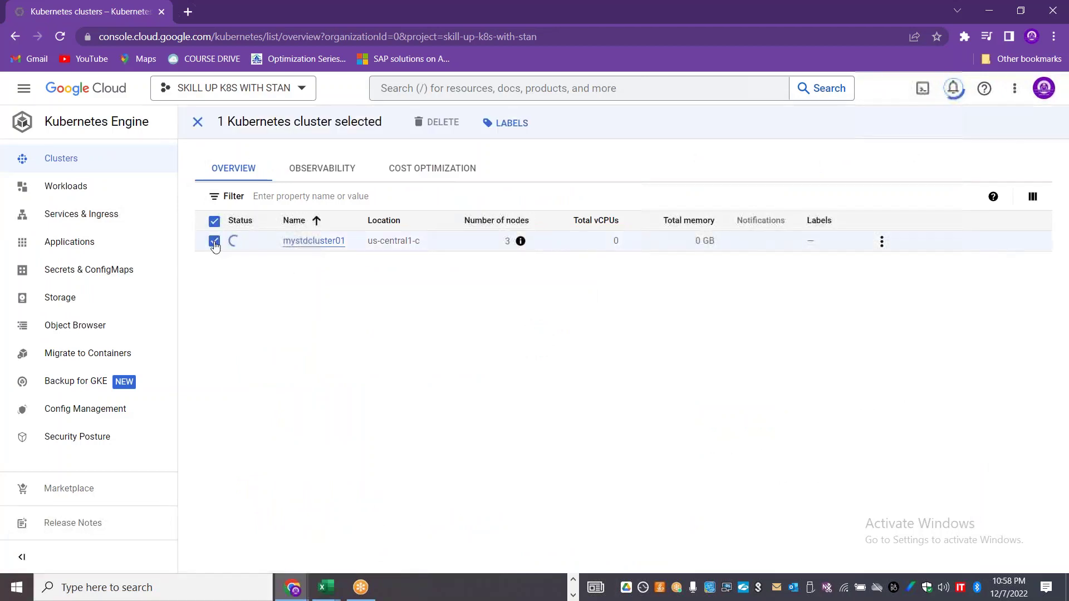
left_click(299, 242)
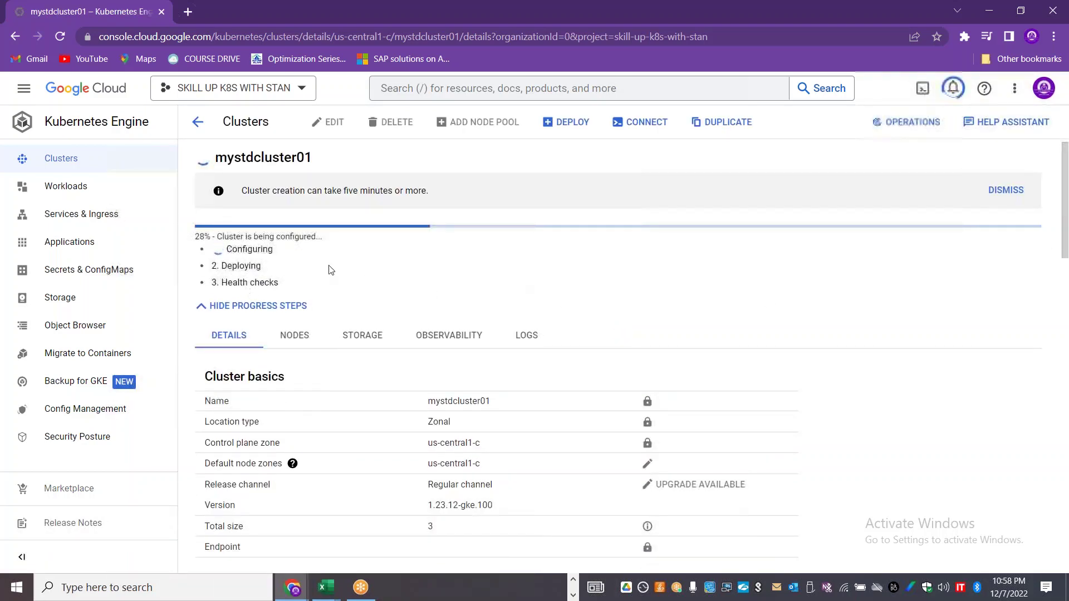
left_click(291, 336)
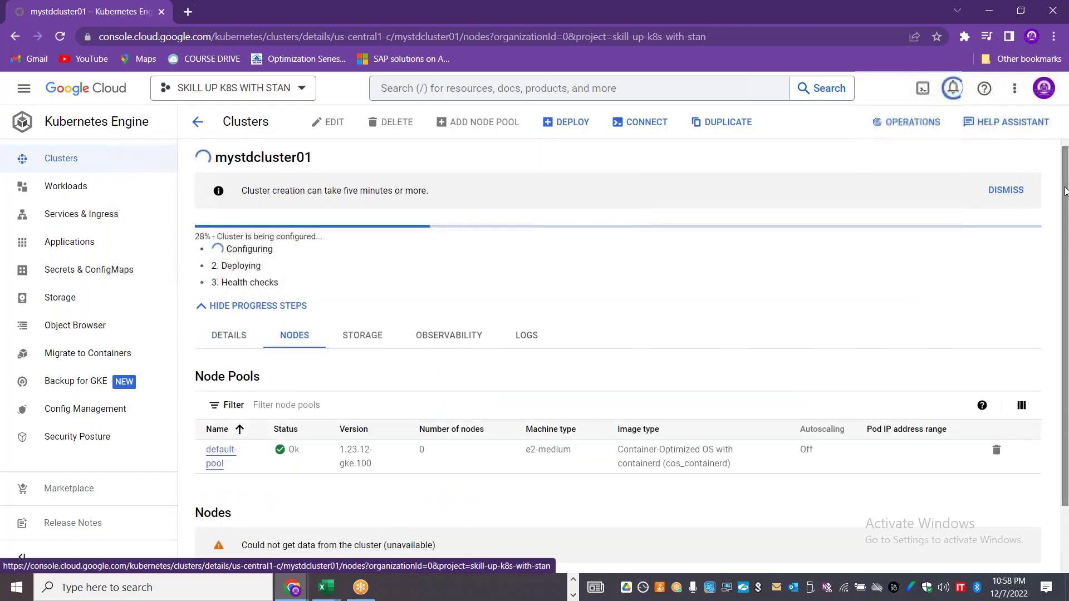
scroll(1065, 191, "down", 2)
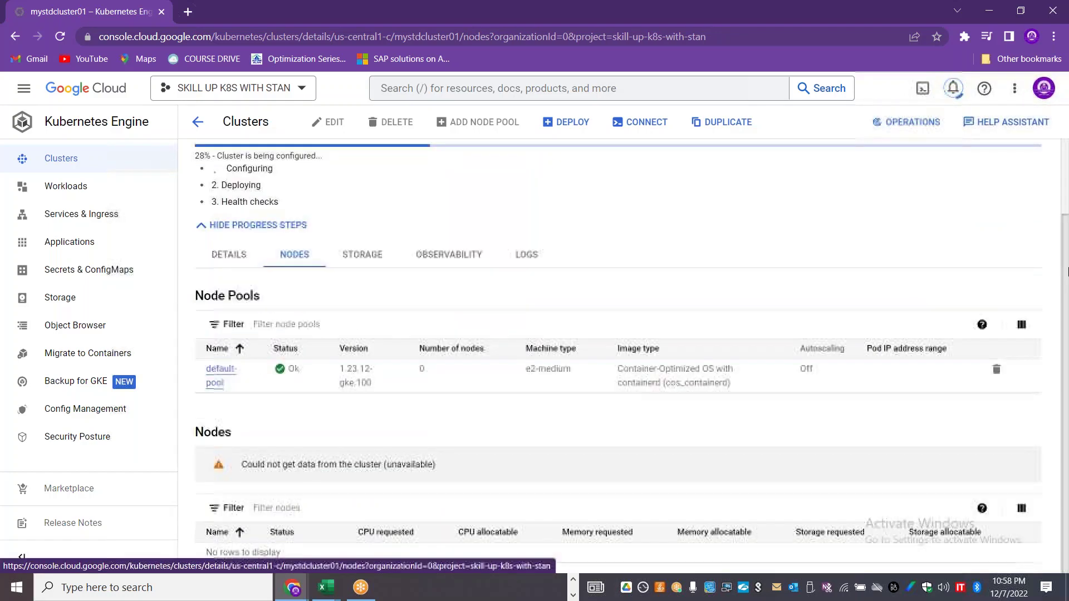
double_click(416, 382)
left_click(462, 407)
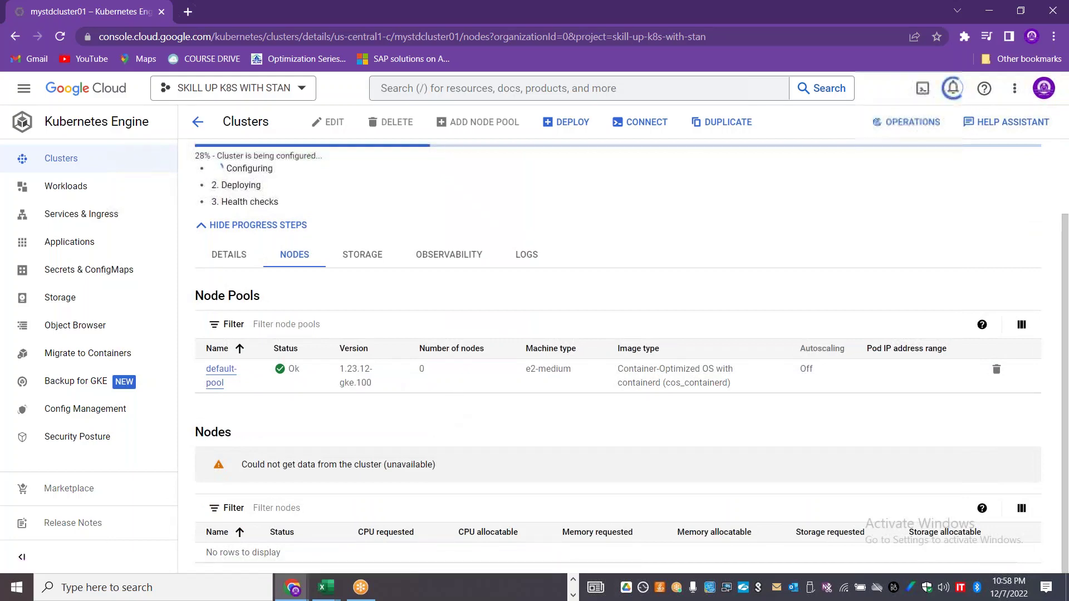
scroll(1064, 232, "up", 2)
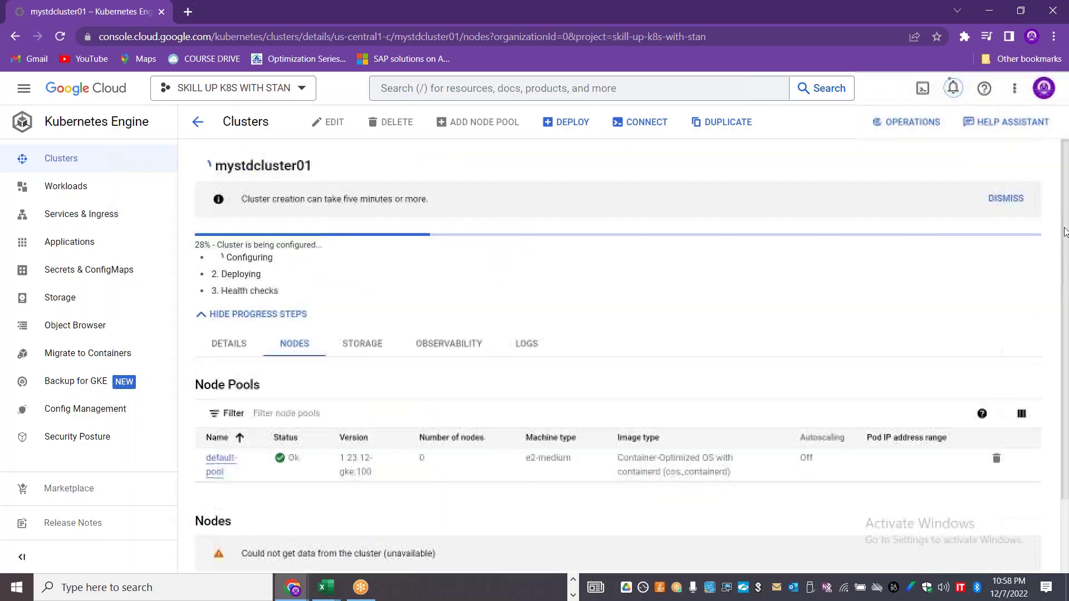
- Examine the full configuration details of mystdcluster01, including its cluster basics, networking and security settings
left_click(236, 345)
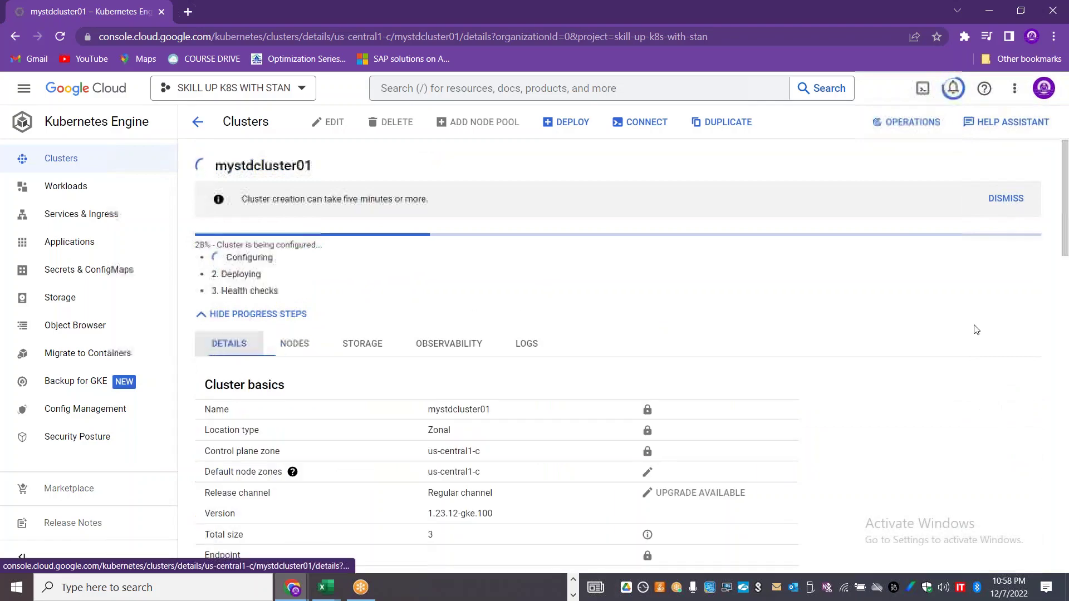
left_click_drag(1067, 199, 1066, 562)
left_click_drag(1068, 492, 1064, 334)
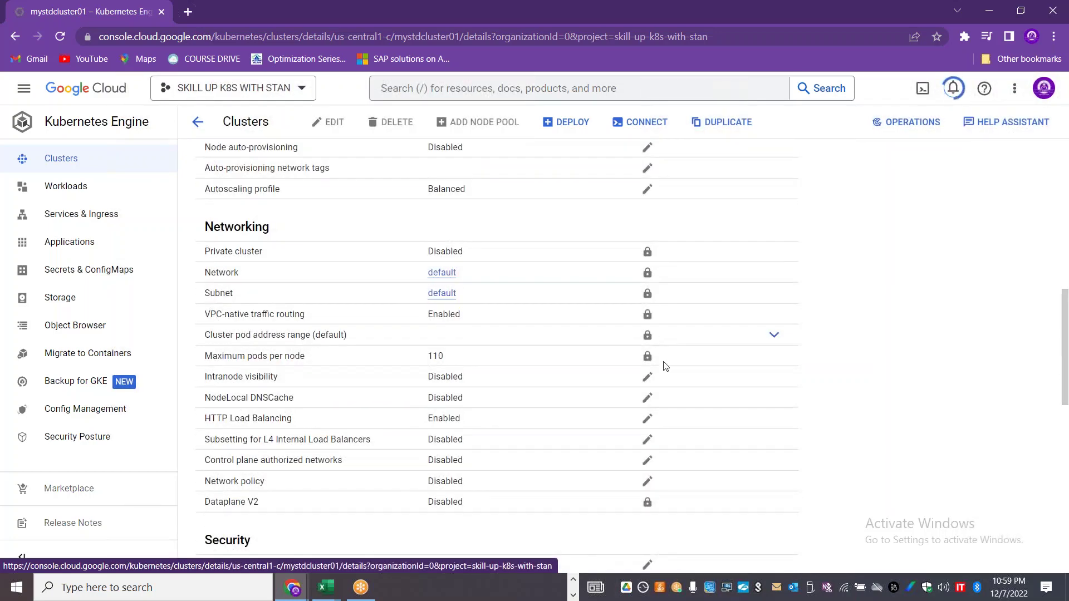
left_click_drag(1064, 360, 1068, 179)
scroll(1067, 446, "down", 5)
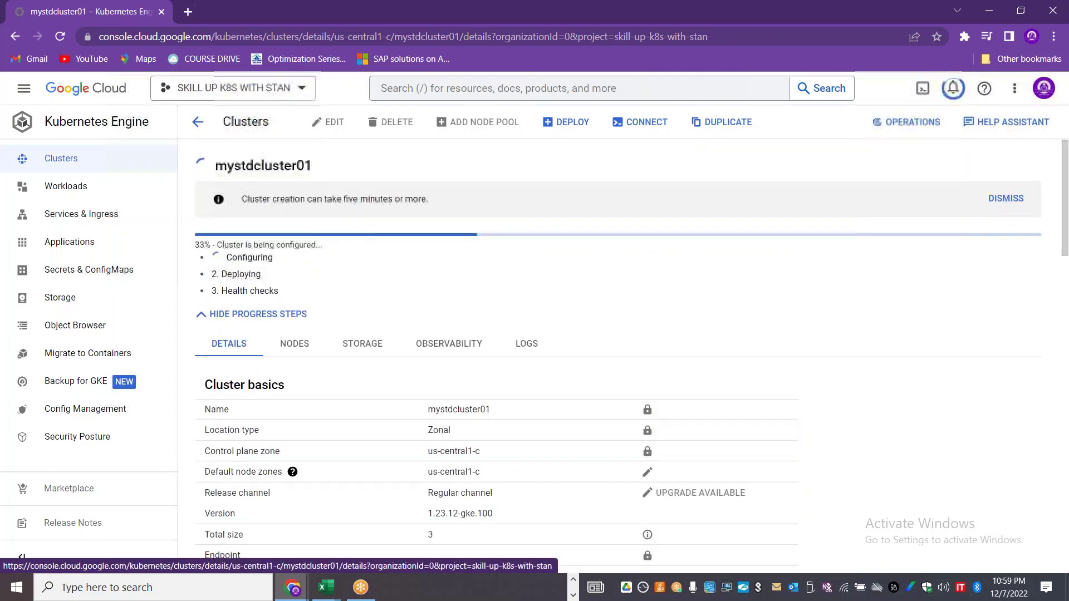
- Return to the cluster list and start configuring a new cluster in Autopilot mode
left_click(198, 122)
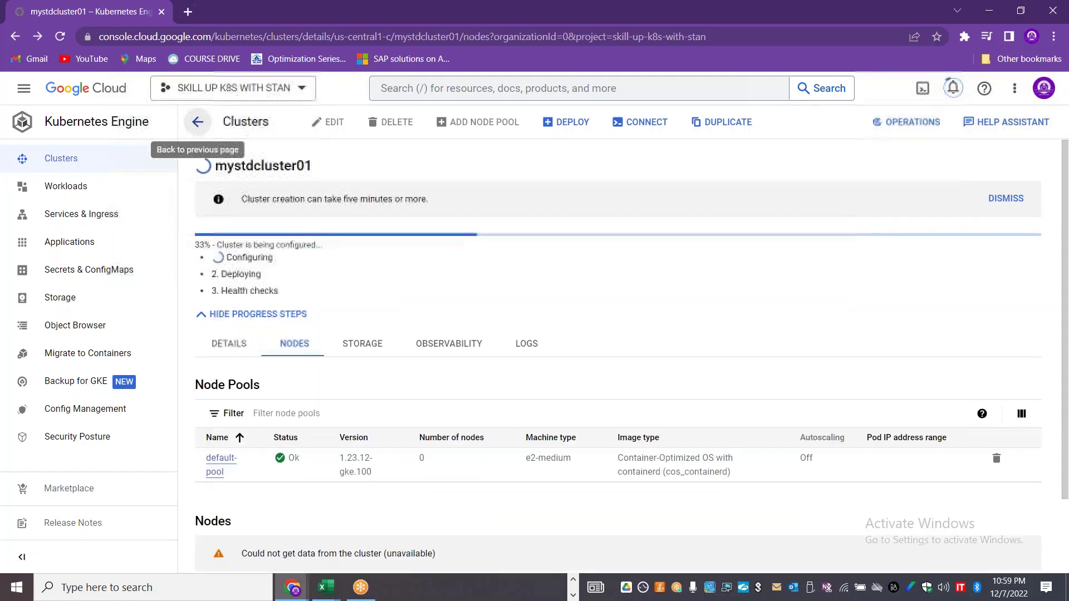
left_click(198, 122)
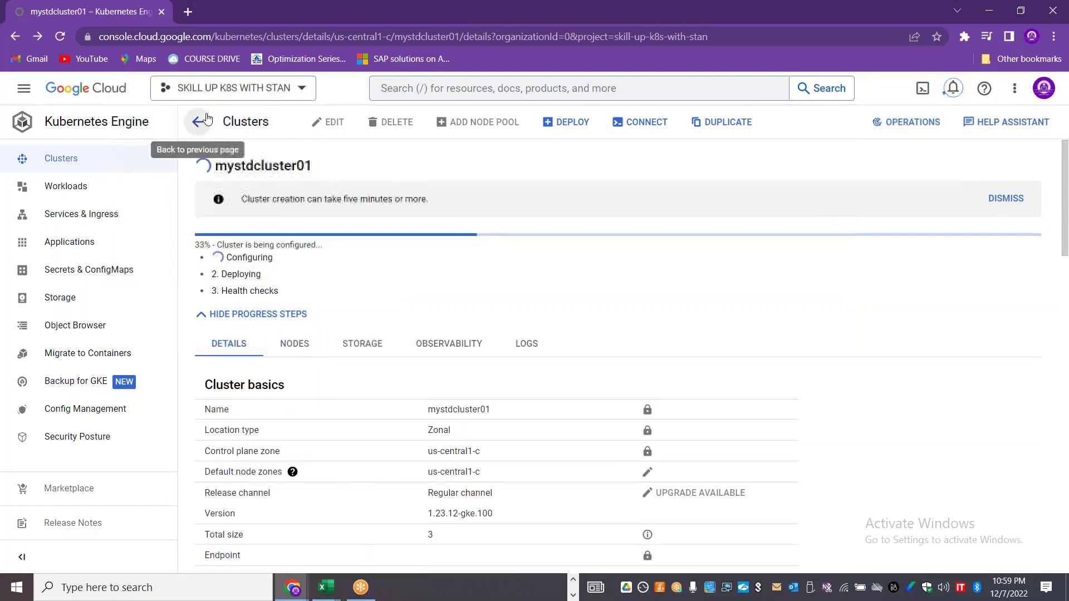
left_click(202, 122)
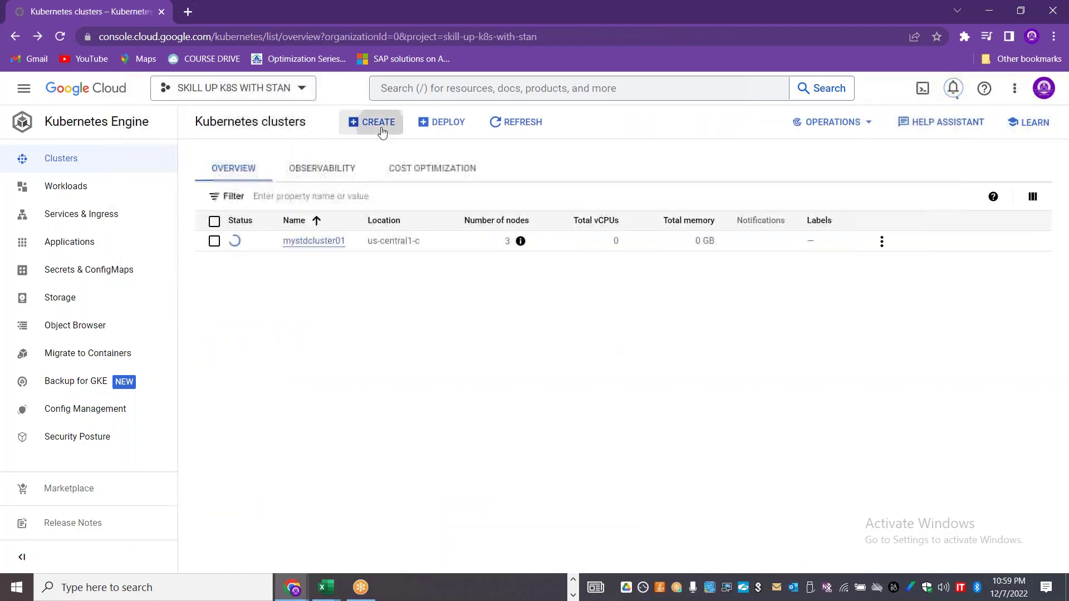
left_click(370, 122)
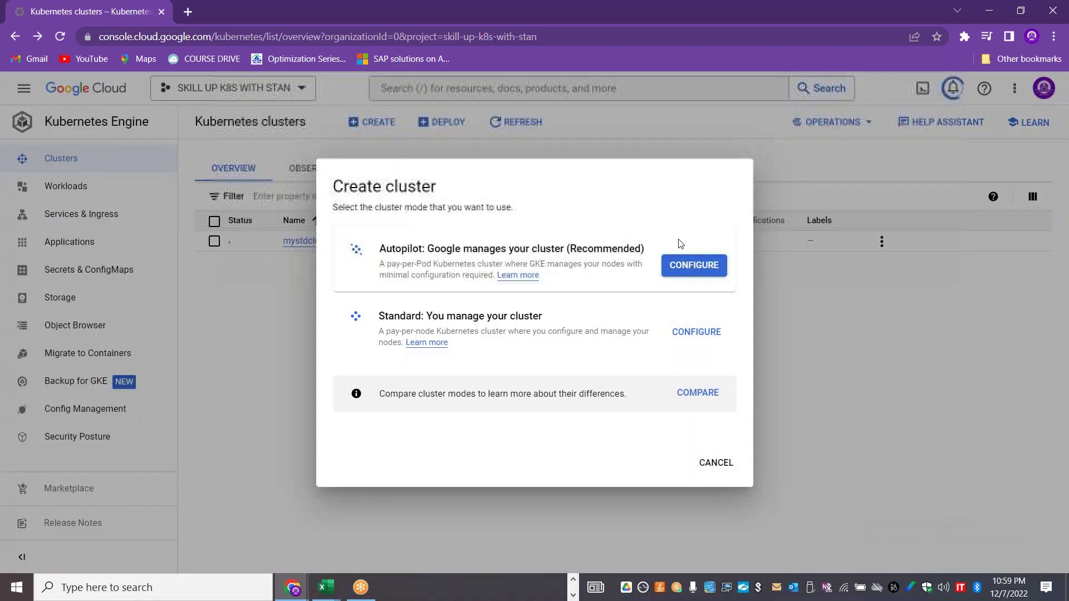
left_click(677, 268)
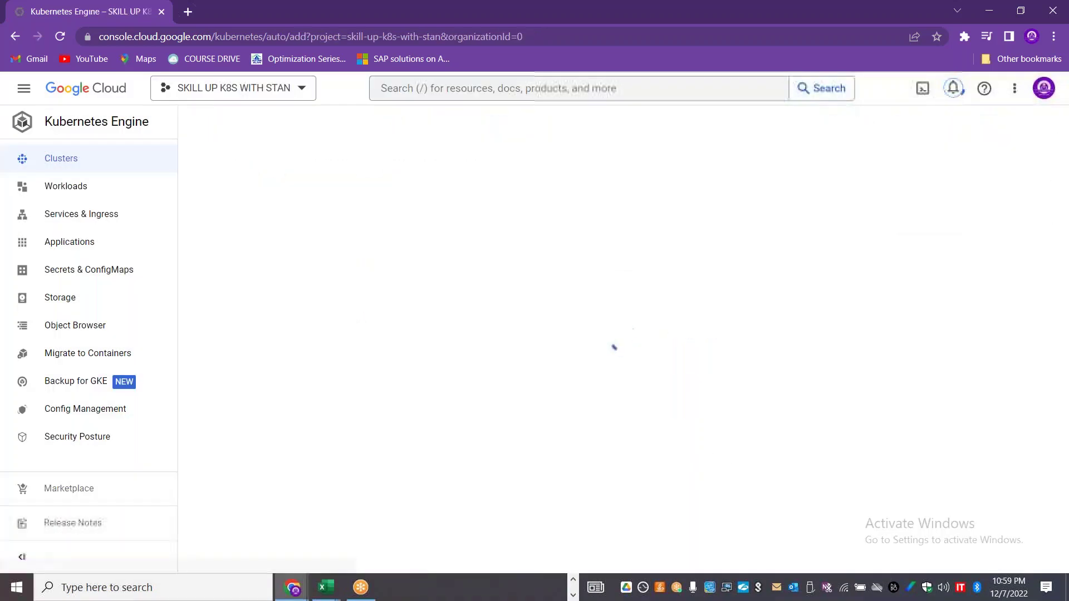
- Name the Autopilot cluster my-autopilot-cluster-1
left_click_drag(111, 297, 3, 299)
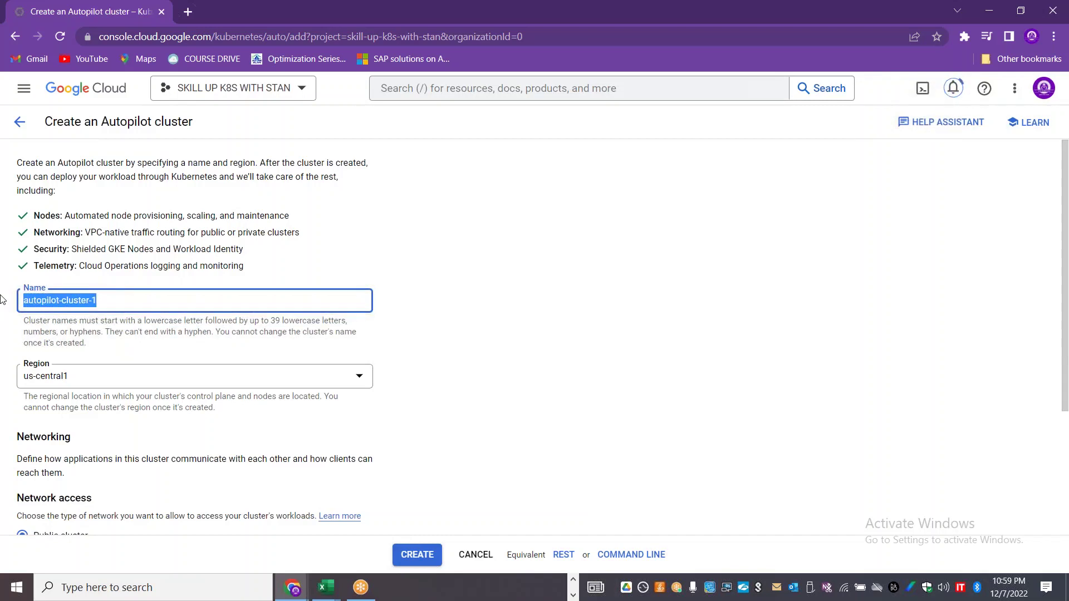
key("Left")
type("my-")
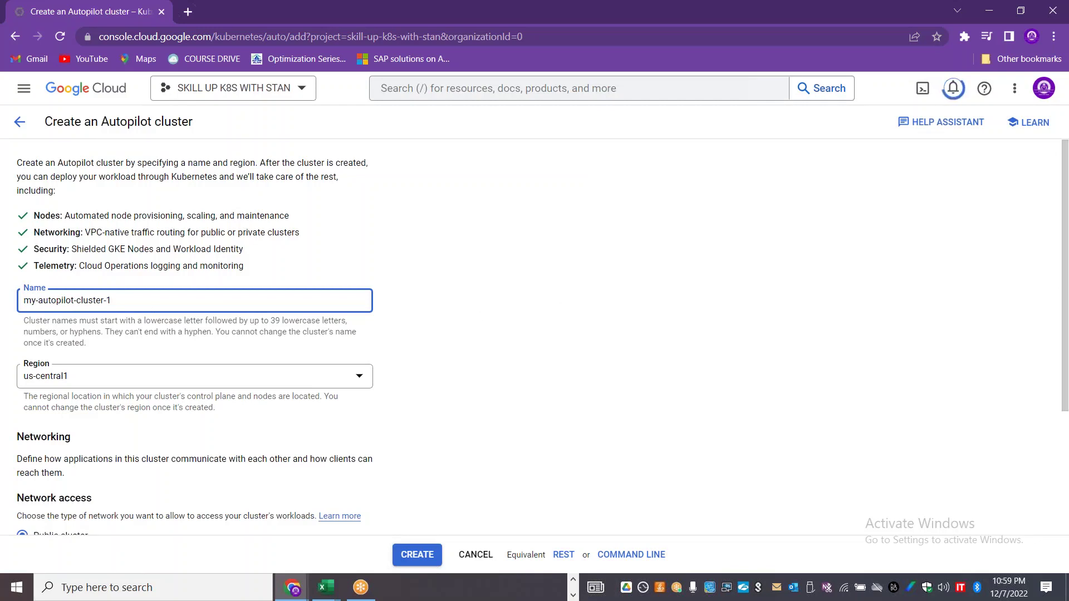
- Highlight the Nodes, Networking, Security and Telemetry features that Autopilot manages
left_click_drag(63, 216, 284, 216)
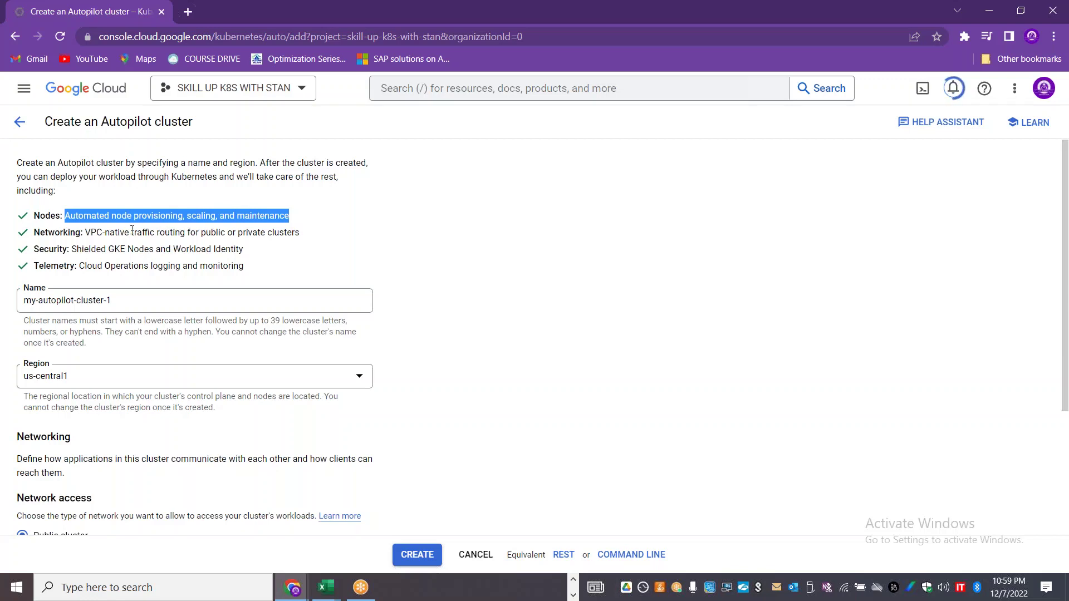
left_click_drag(84, 234, 187, 243)
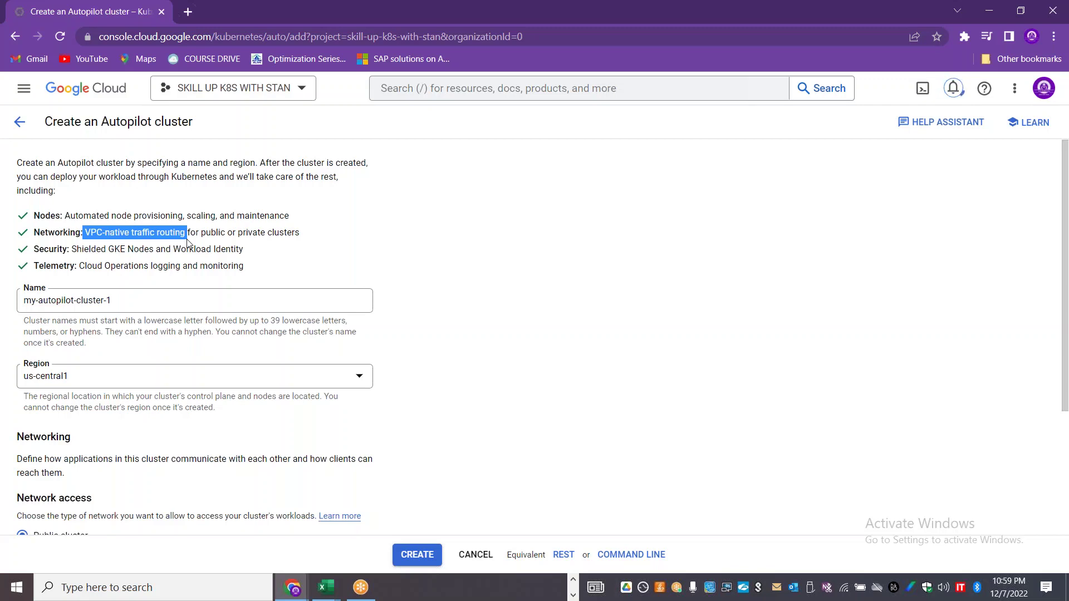
left_click_drag(245, 250, 71, 251)
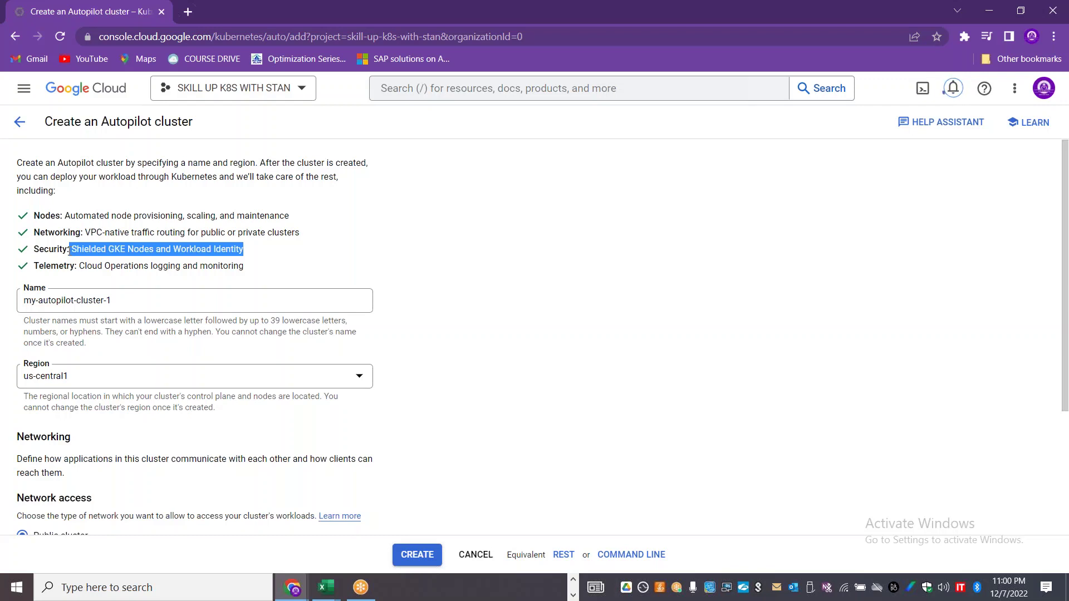
left_click_drag(244, 266, 34, 266)
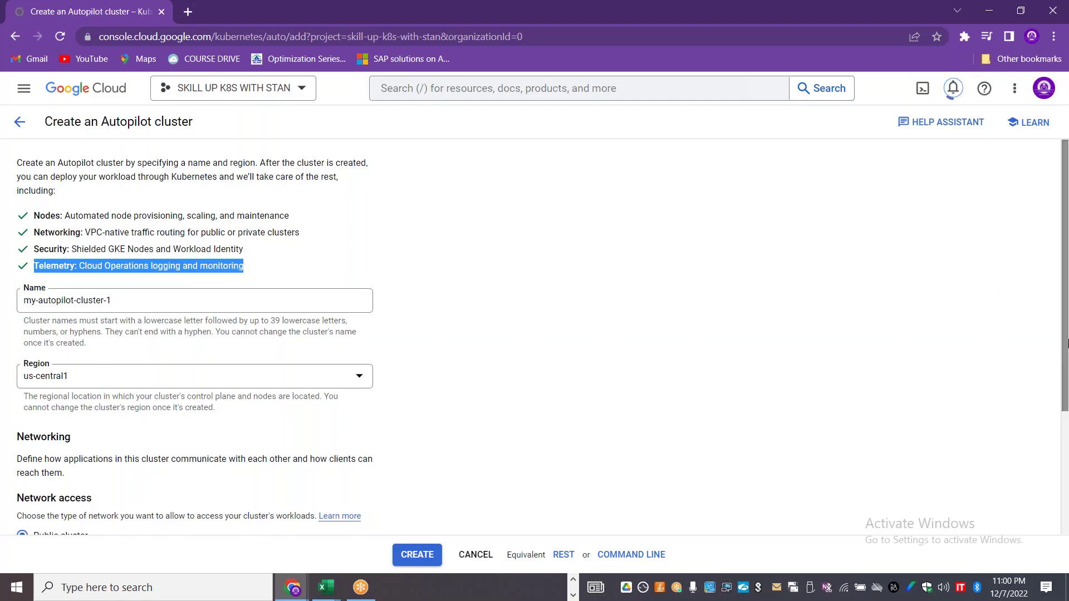
- Examine the Autopilot cluster's network access choices and expanded networking options, and collapse those options again
left_click_drag(1065, 241, 1068, 386)
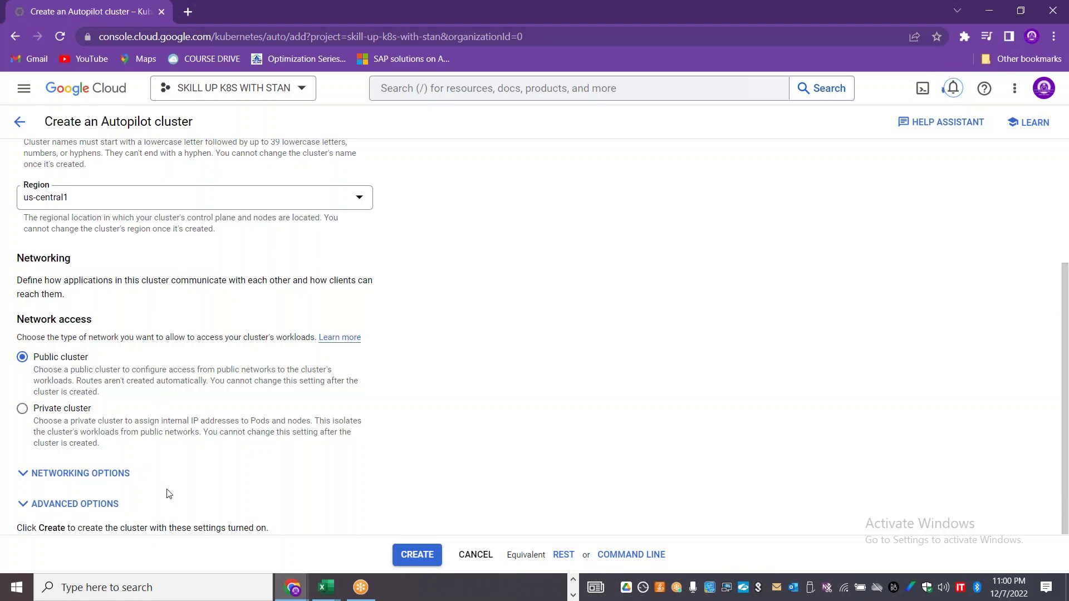
left_click(111, 476)
scroll(782, 320, "down", 3)
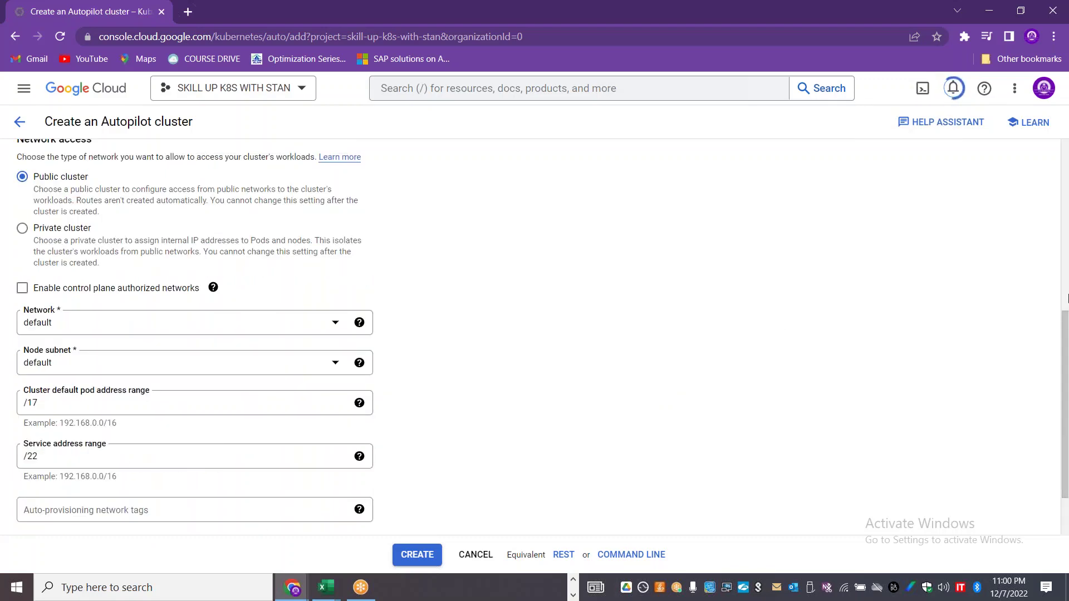
left_click_drag(1067, 326, 1067, 377)
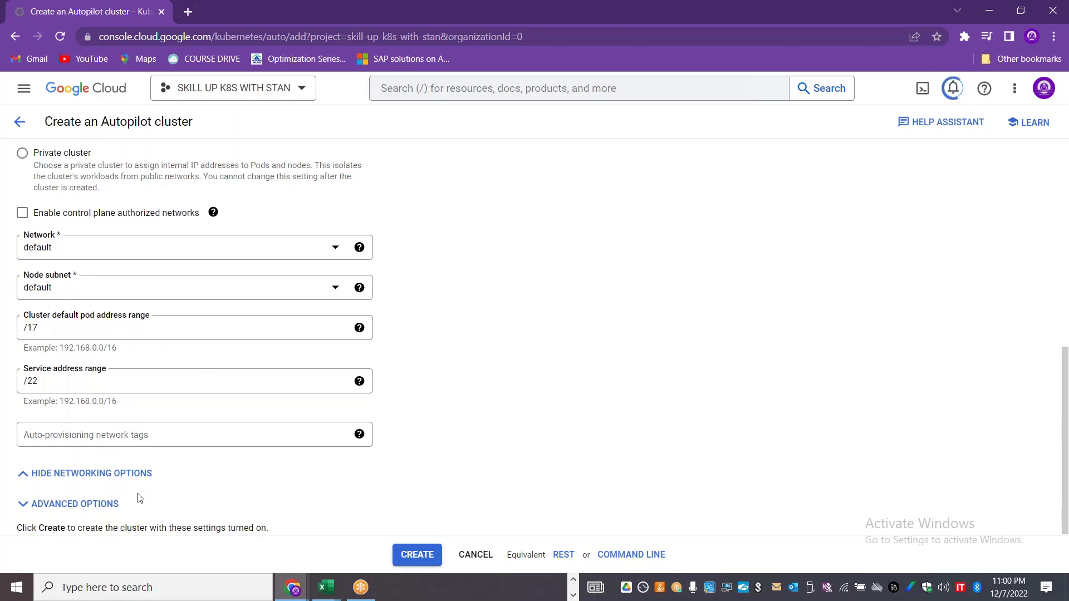
left_click(89, 474)
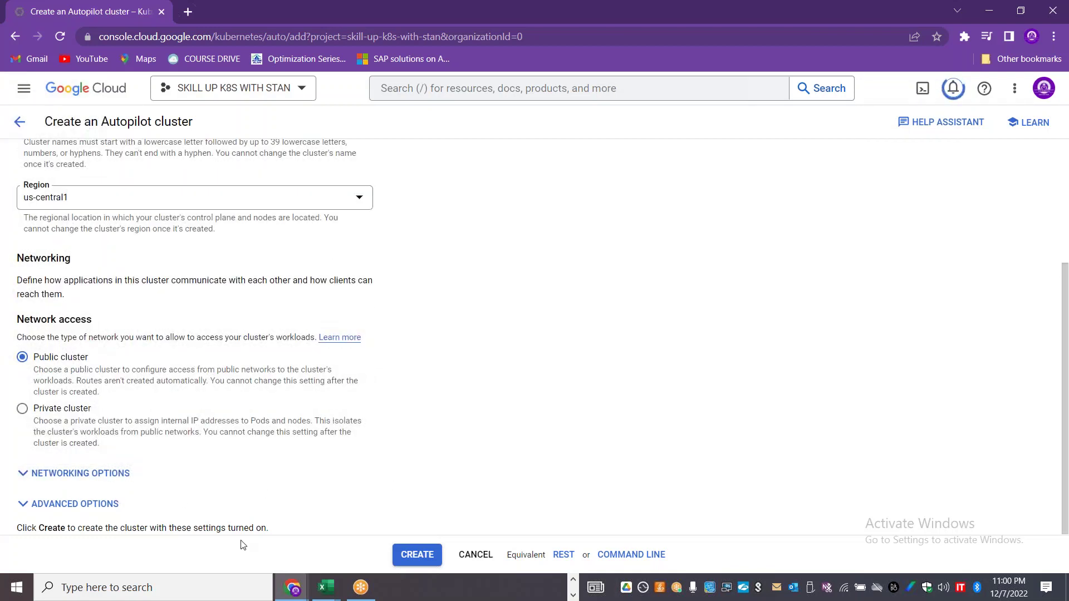
- Review the Autopilot cluster's advanced options, including maintenance, security, encryption and metadata, and create my-autopilot-cluster-1 in us-central1
left_click(75, 504)
scroll(501, 362, "down", 7)
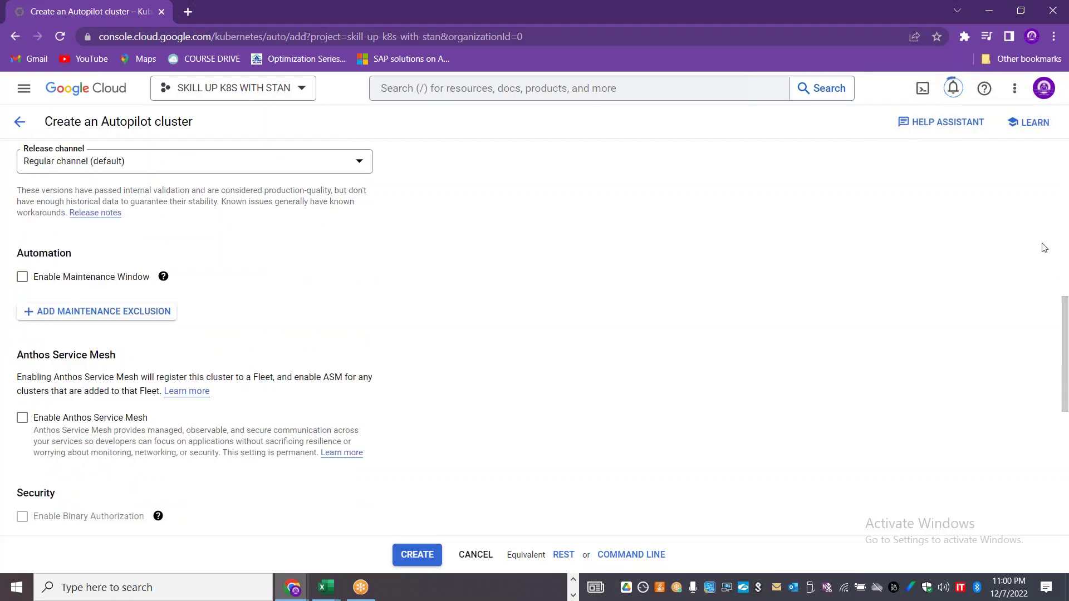
left_click_drag(1066, 317, 1067, 486)
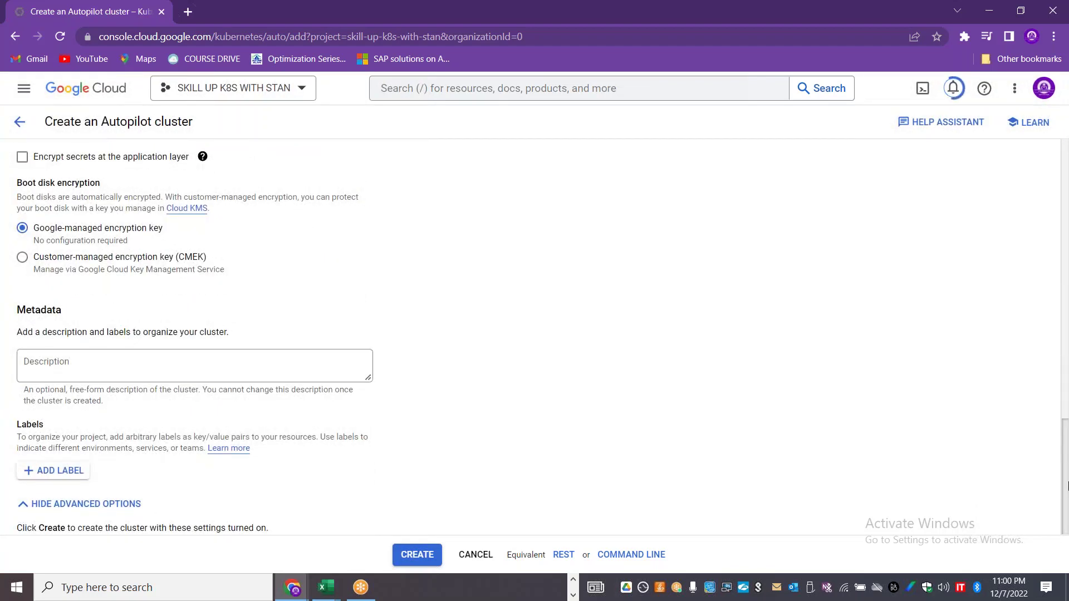
scroll(373, 358, "up", 16)
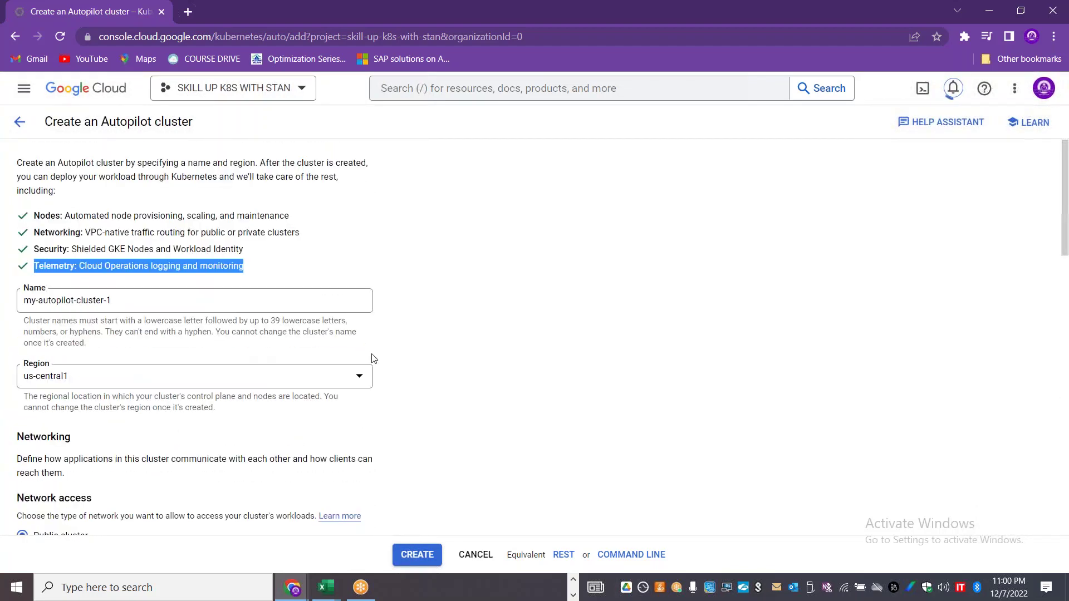
left_click(405, 564)
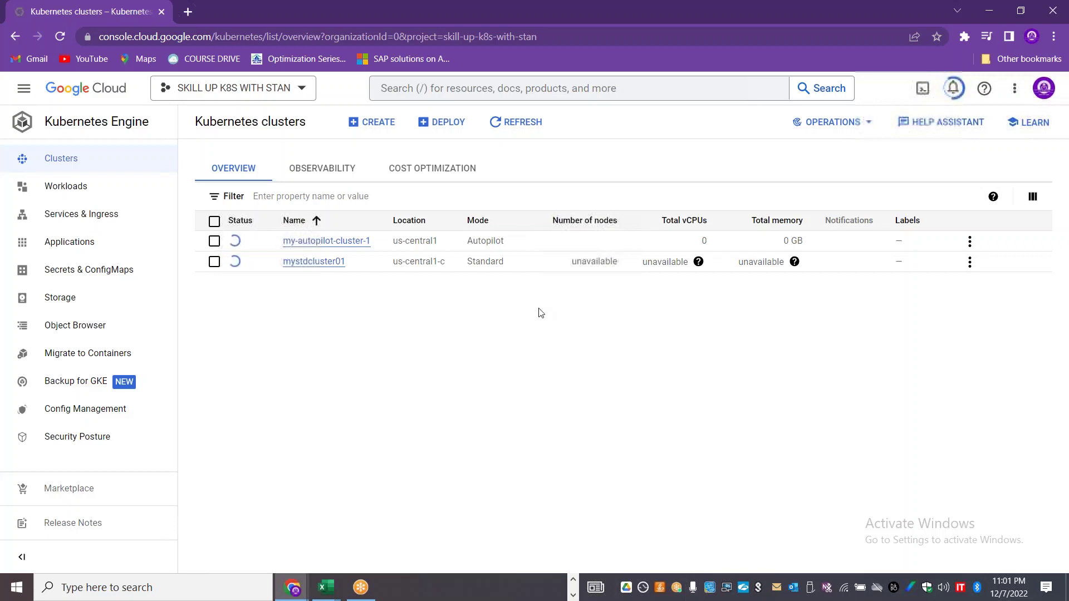
- Open the details of the Standard cluster mystdcluster01 from the cluster list
left_click(214, 261)
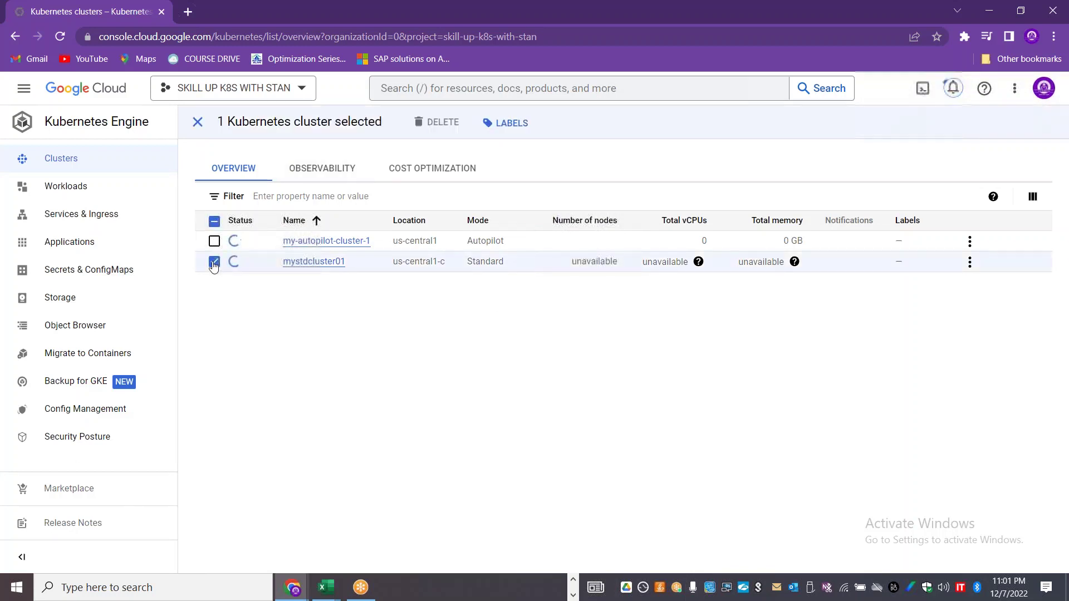
left_click(316, 262)
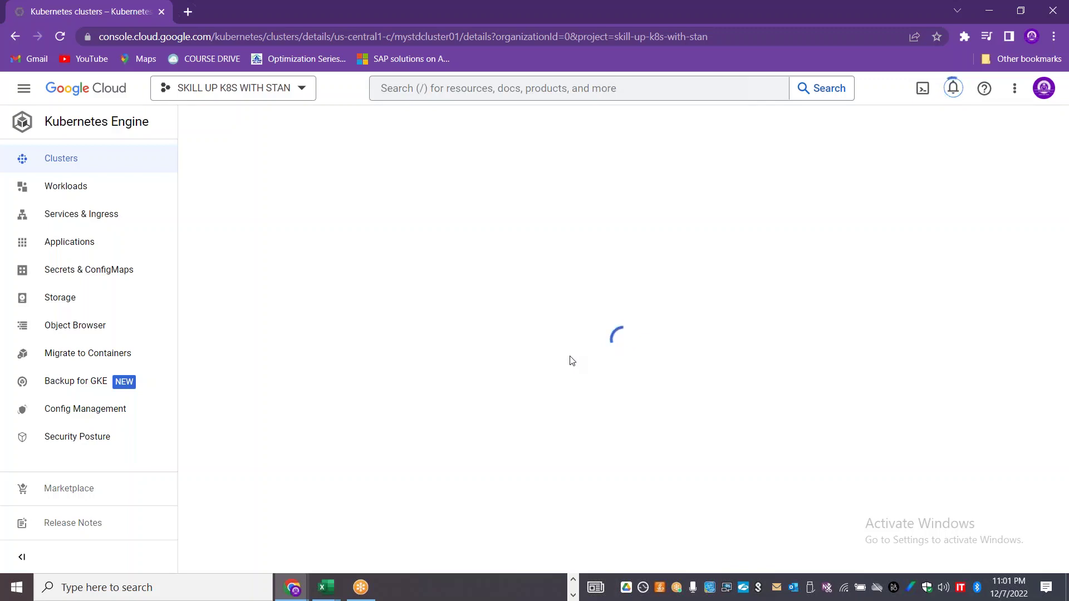
- Switch to the slideshow and go through the slides comparing Autopilot with Standard choices and zonal with regional availability
key("alt+Tab")
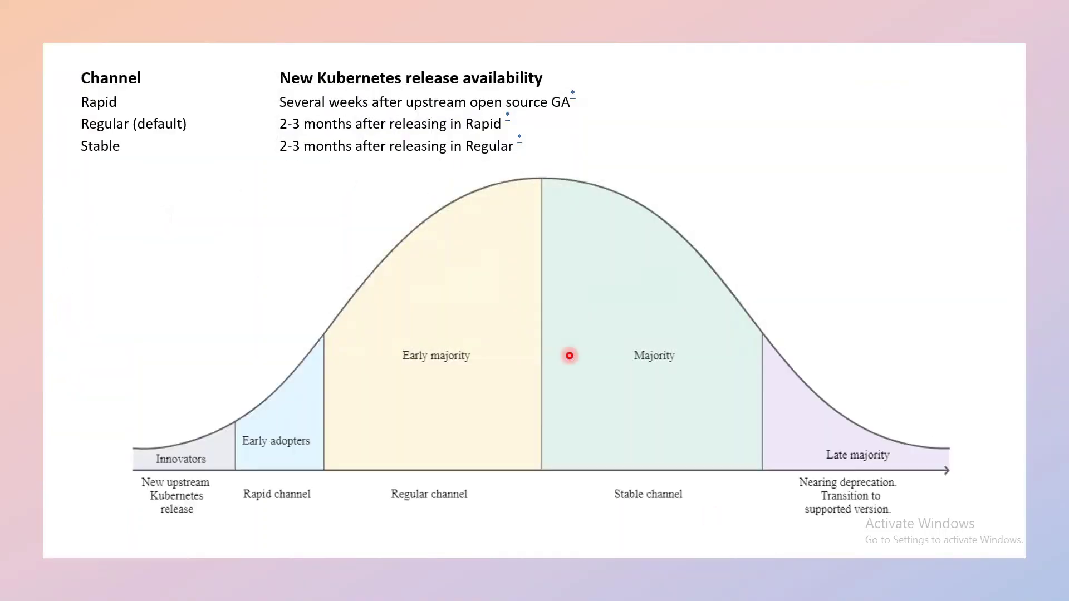
key("Right")
key("Right")
key("Right")
key("Left")
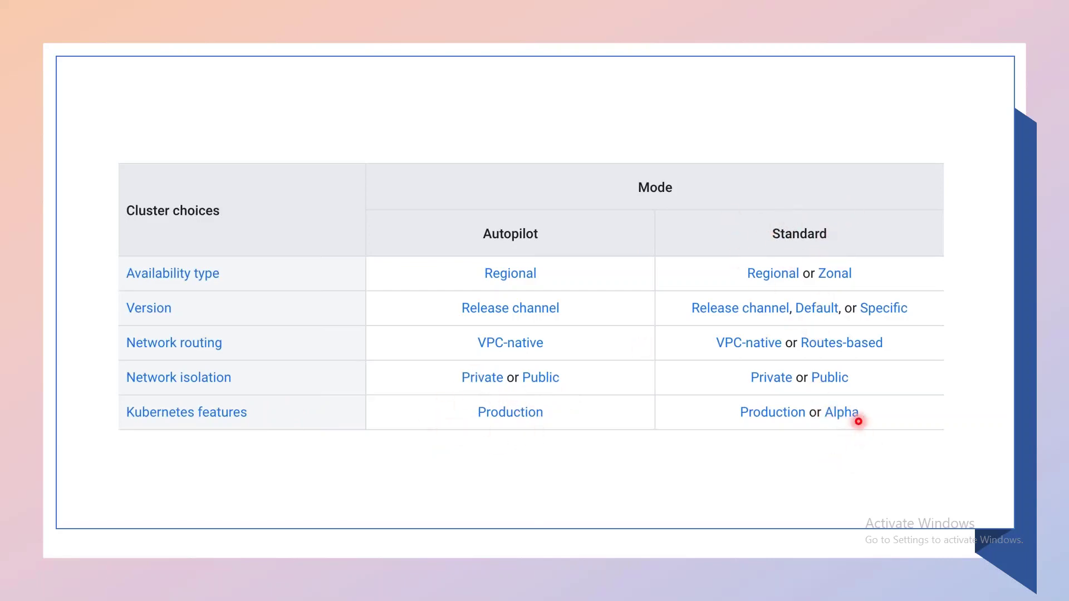
key("Right")
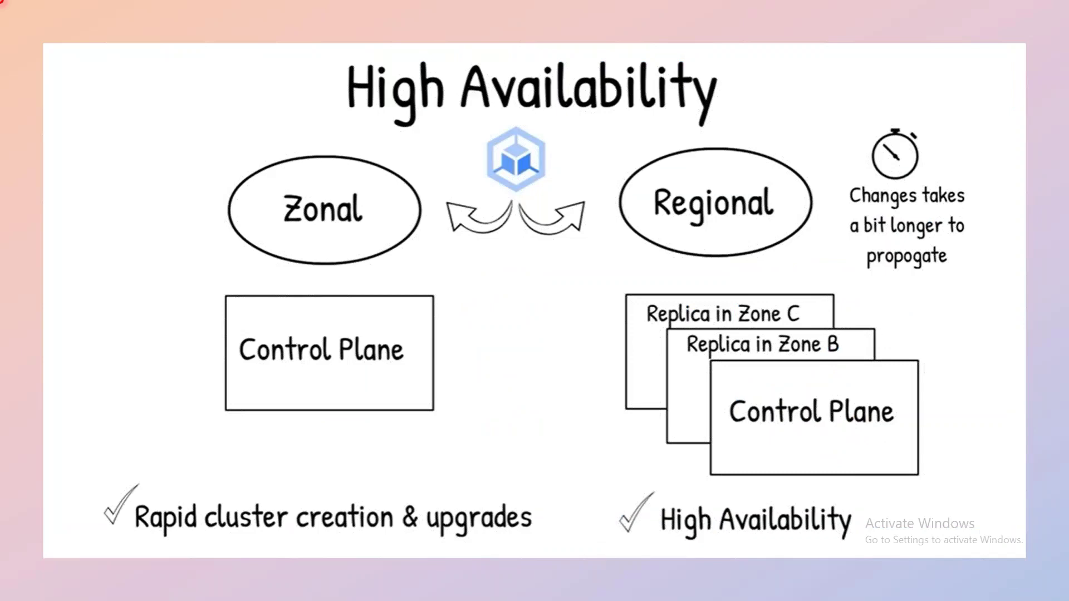
- Switch to the Excel workbook and highlight the Autopilot benefits from Focus on your apps to Reduced operational complexity, including Security
key("alt+Tab")
key("alt+Tab")
key("alt+Tab")
key("alt+Tab")
key("alt+Tab")
key("alt+Tab")
key("alt+Tab")
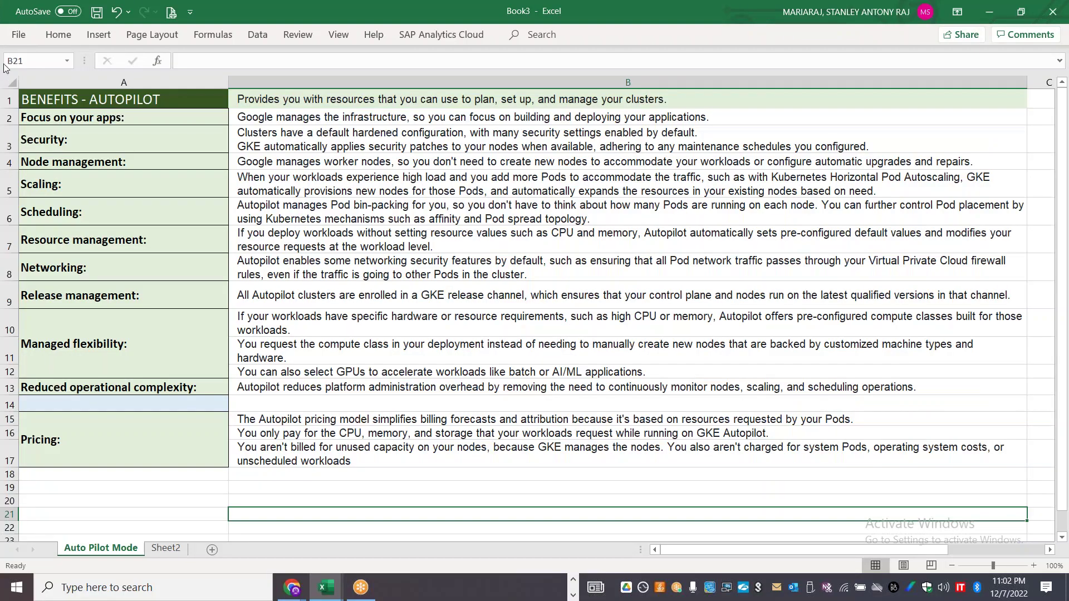
left_click_drag(173, 117, 168, 379)
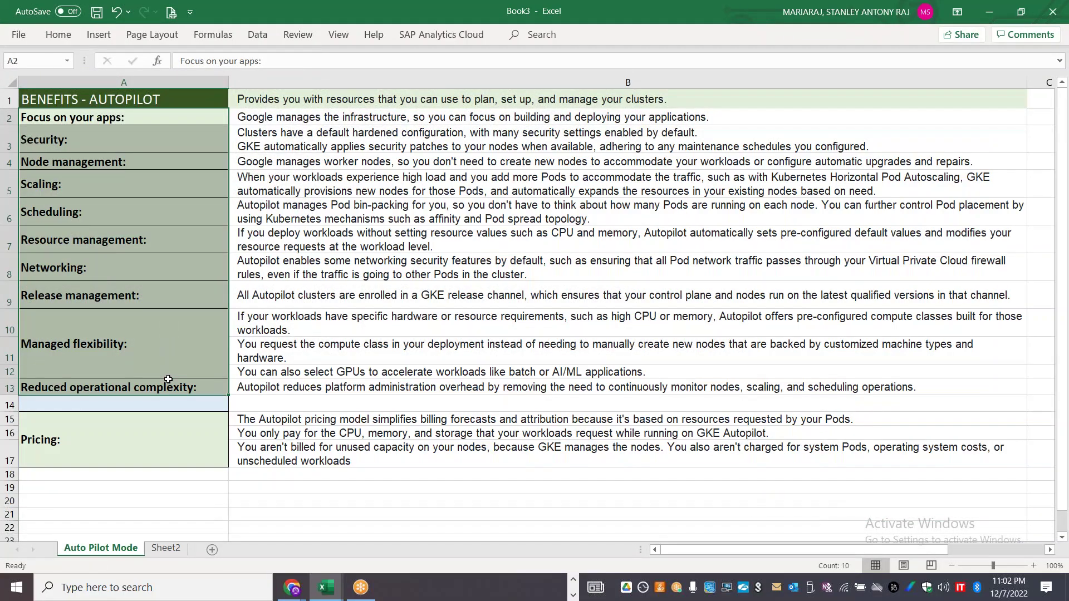
left_click(129, 113)
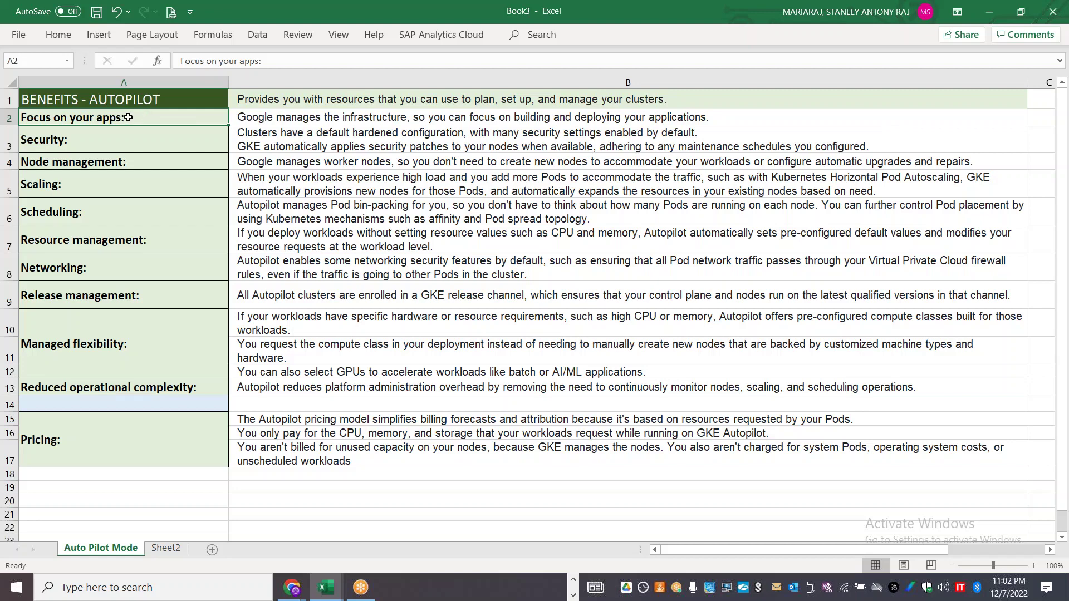
left_click(105, 136)
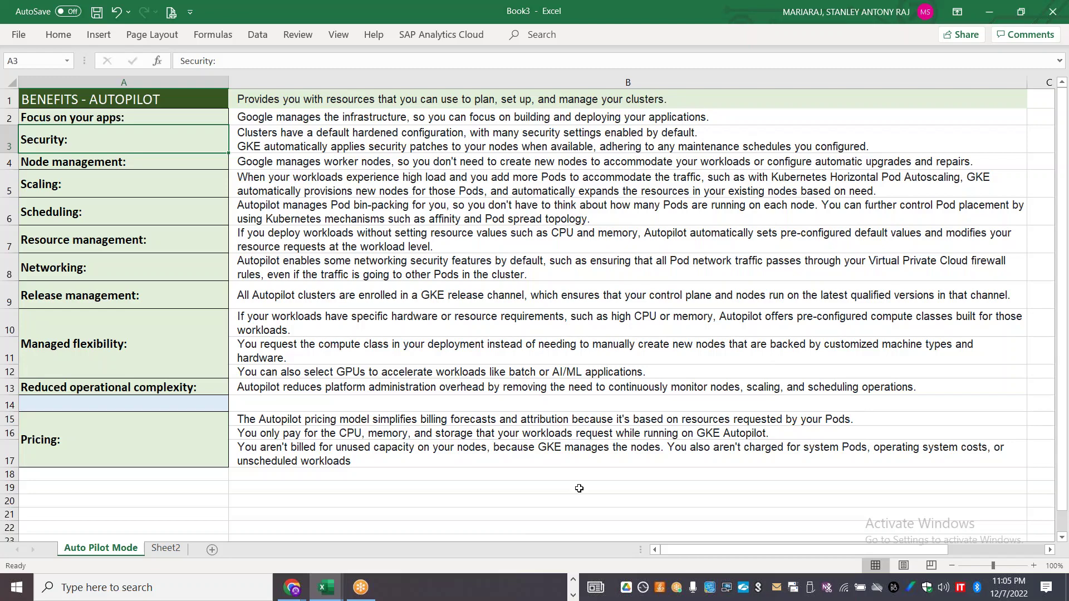
- Switch back to the mystdcluster01 page in the browser, highlight the creation progress text and look through the cluster details
key("alt+Tab")
key("alt+Tab")
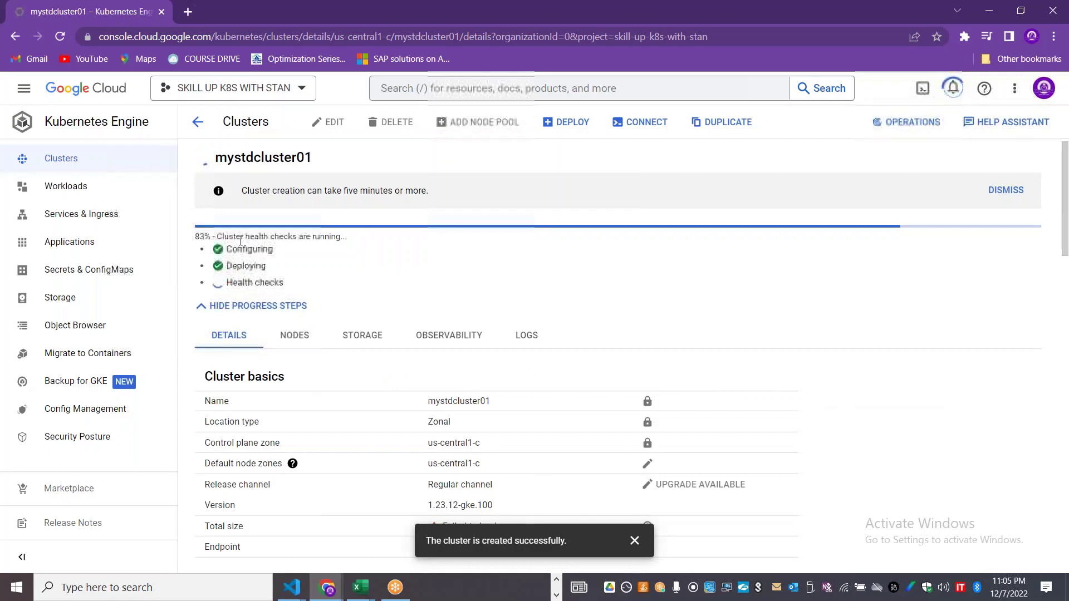
left_click_drag(229, 236, 346, 238)
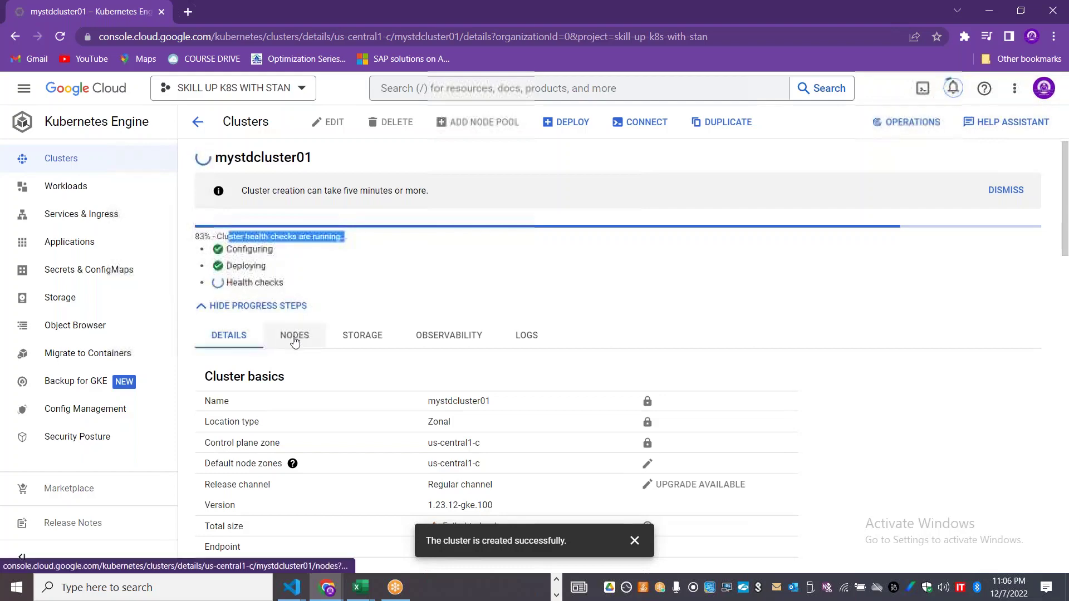
scroll(1066, 241, "down", 20)
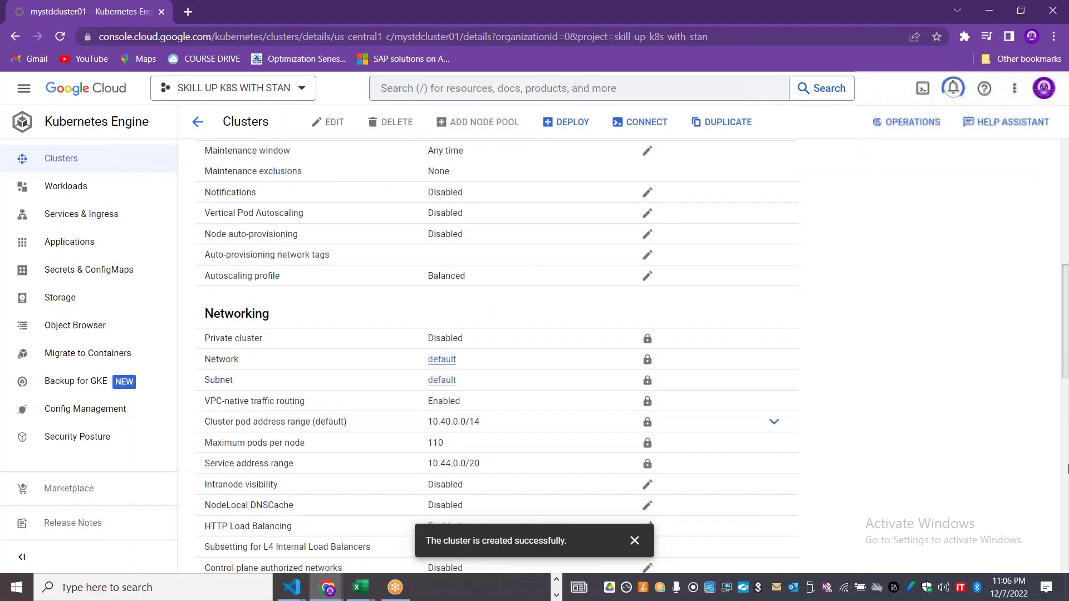
scroll(1066, 384, "up", 20)
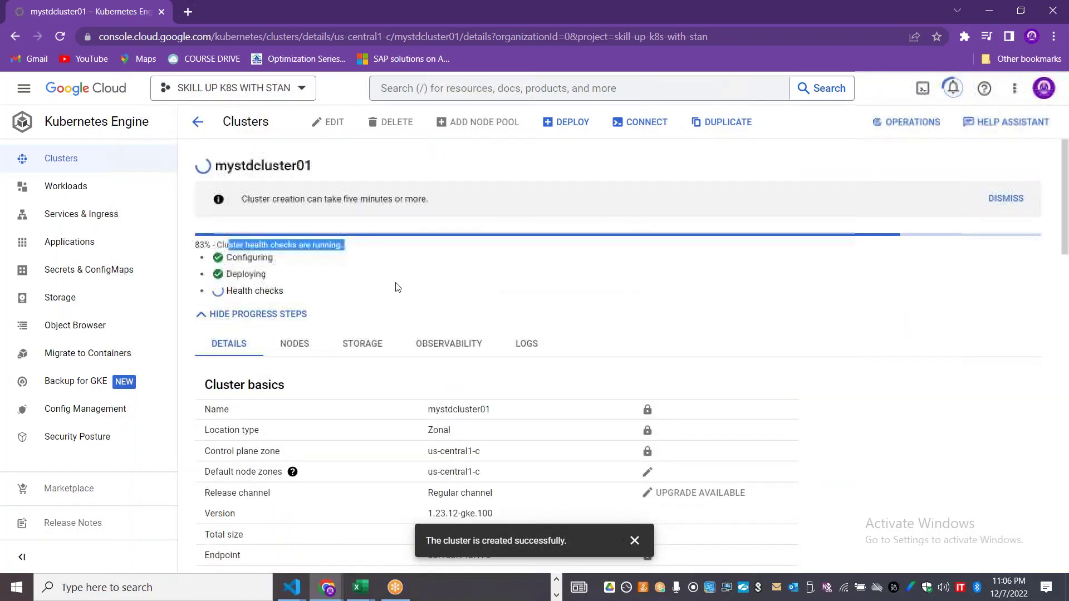
- Examine the node pool and individual nodes of mystdcluster01, highlighting the number of nodes in the default pool
left_click(284, 348)
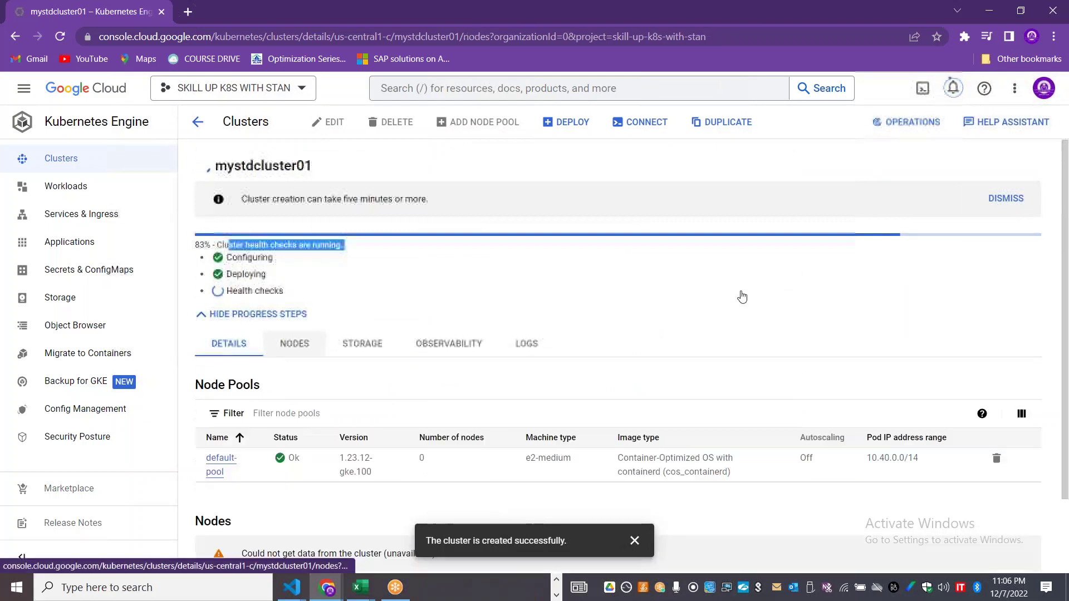
scroll(1067, 224, "down", 2)
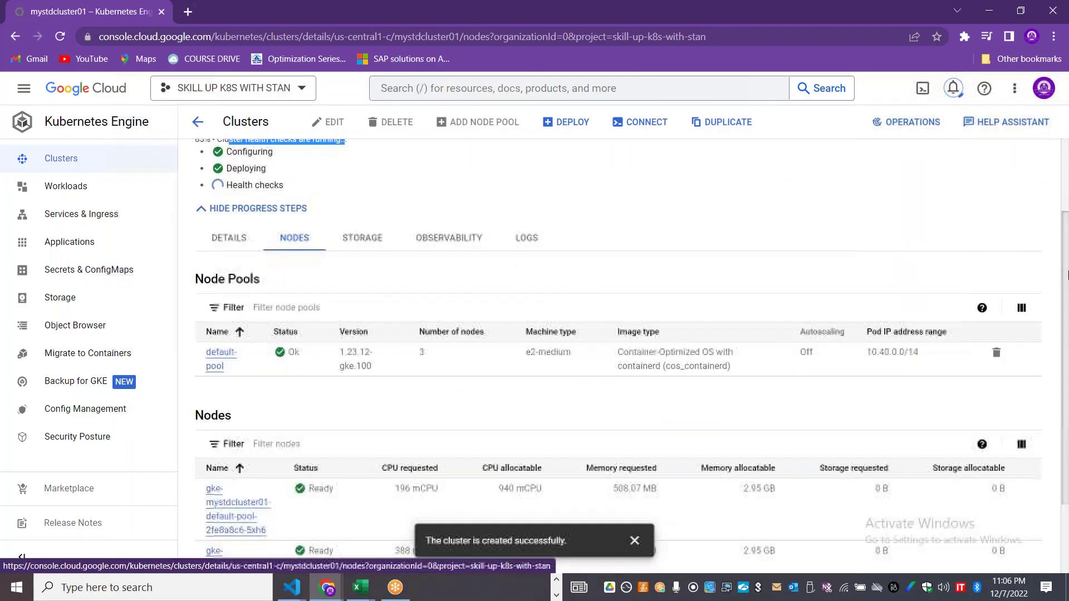
left_click_drag(442, 342, 411, 342)
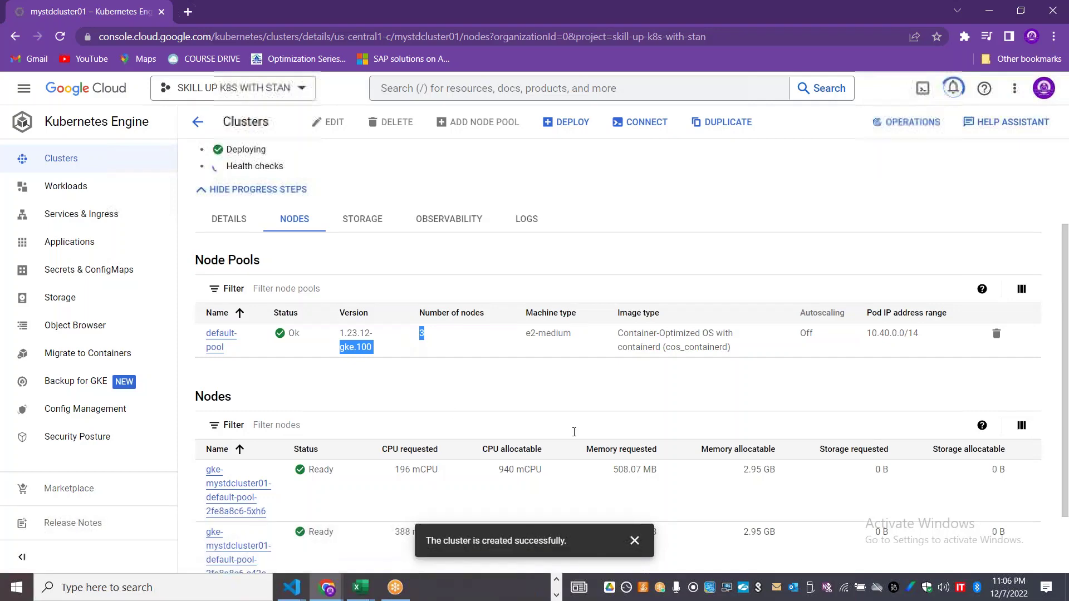
scroll(1067, 349, "down", 2)
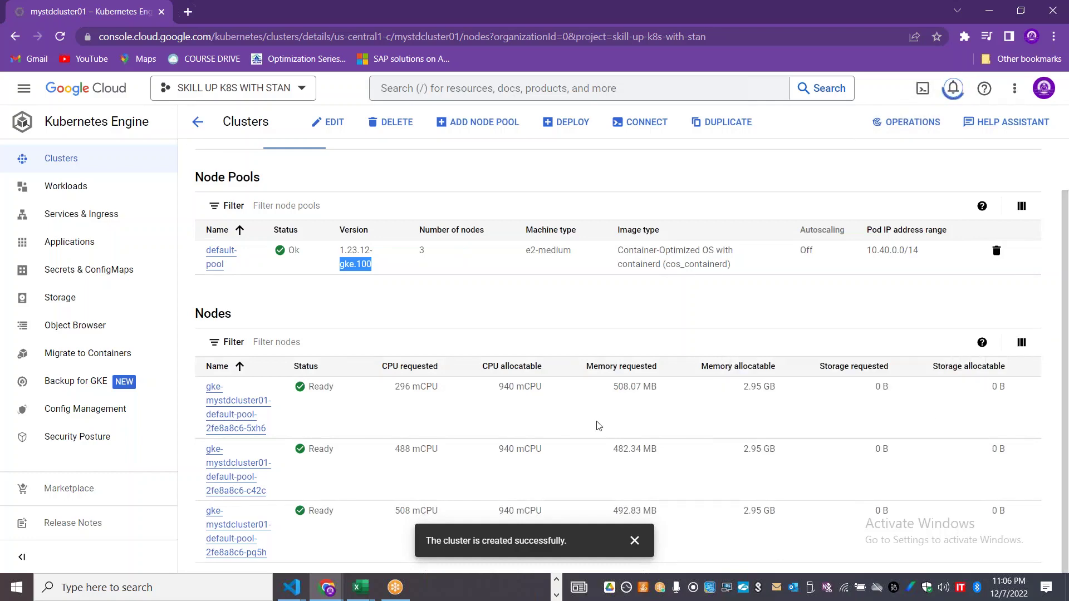
scroll(1068, 295, "up", 1)
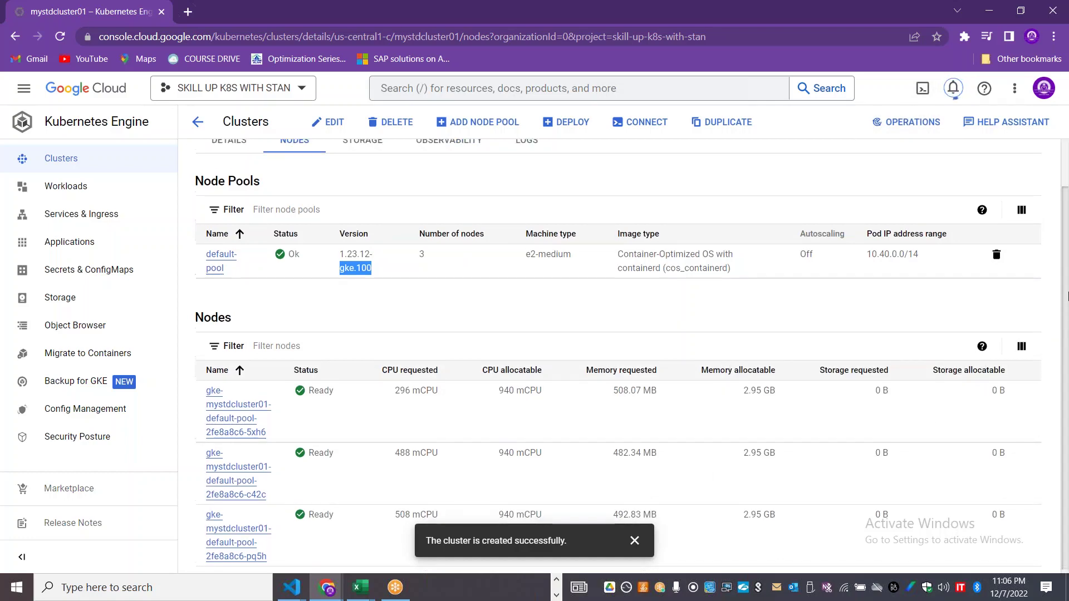
scroll(478, 244, "up", 1)
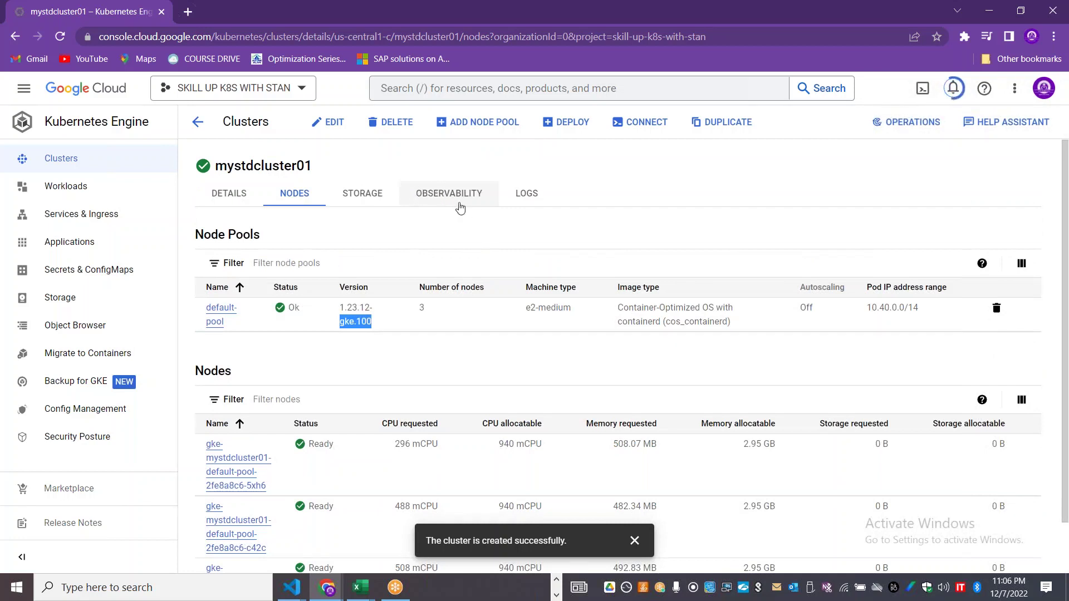
- Examine the cluster logs and the observability metrics of mystdcluster01
left_click(525, 194)
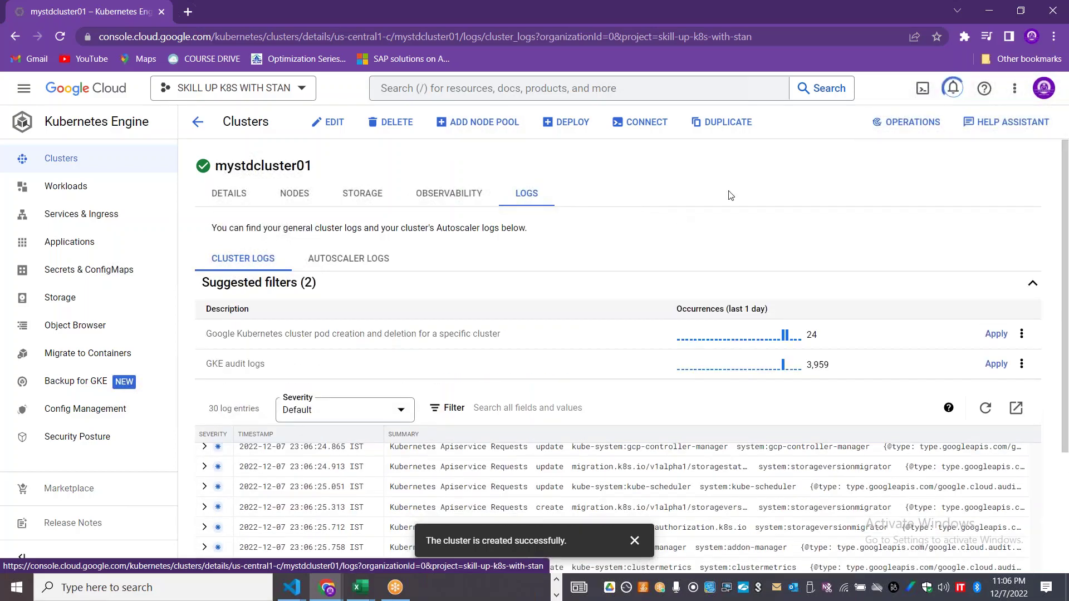
left_click_drag(1064, 379, 1066, 502)
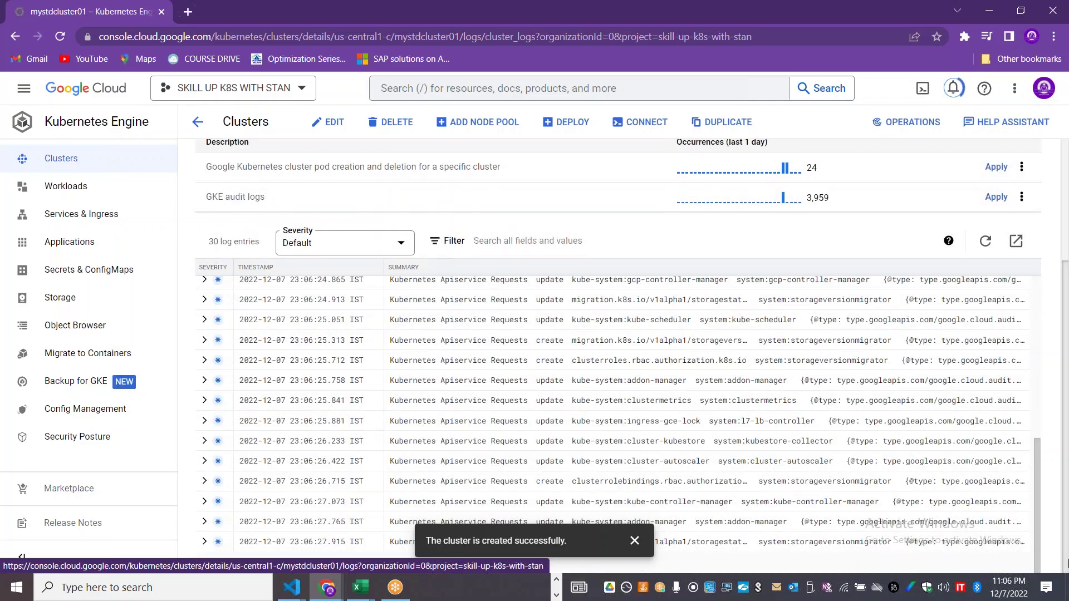
scroll(1066, 562, "up", 3)
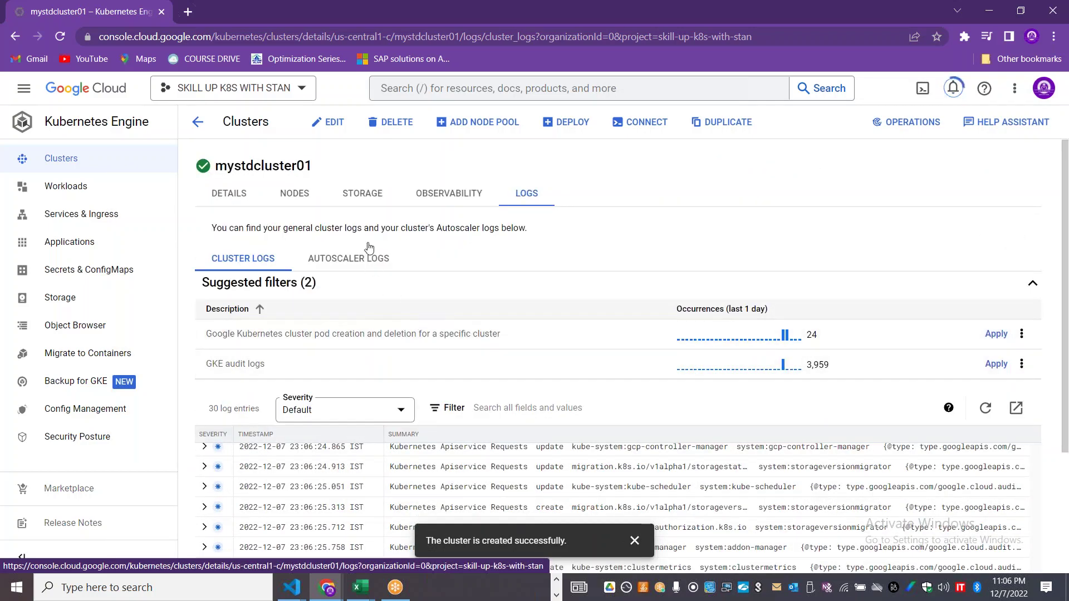
left_click(438, 198)
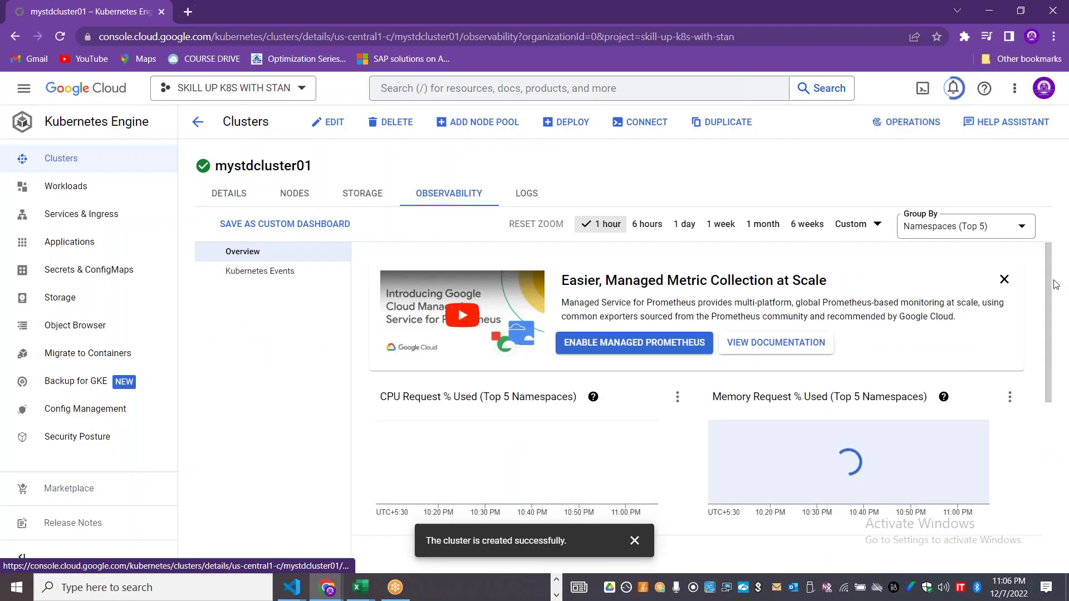
left_click_drag(1057, 329, 1062, 490)
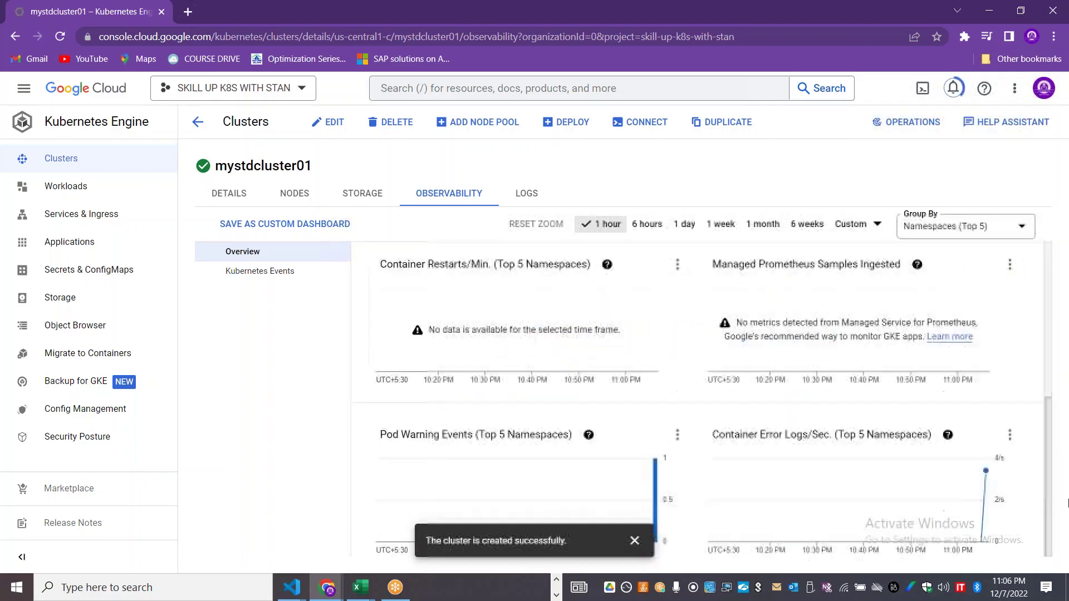
- Return to the nodes of mystdcluster01 and look through its full configuration details again
left_click(299, 193)
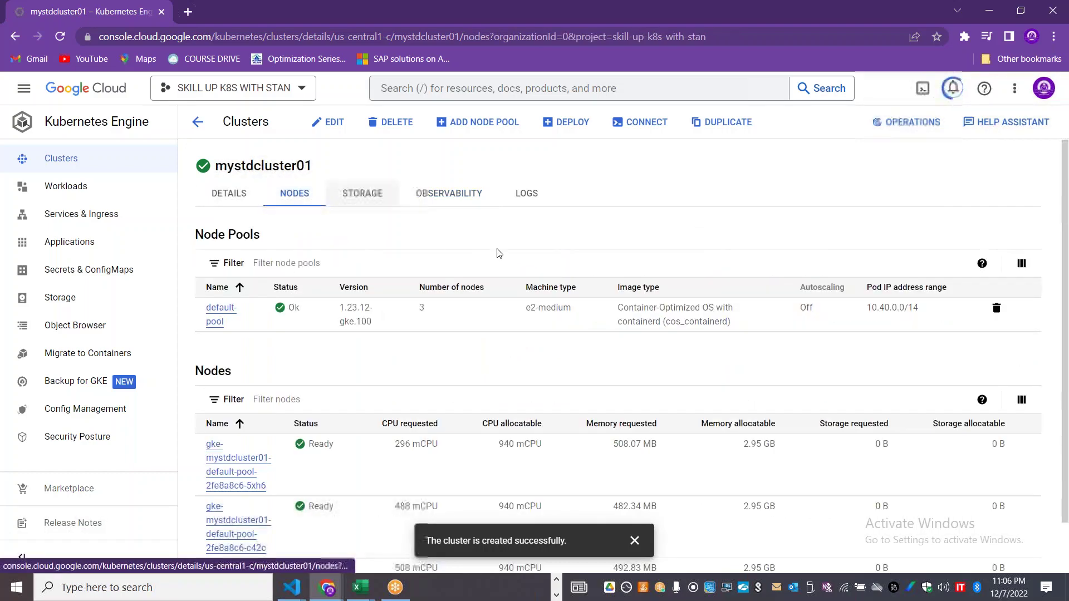
left_click(238, 197)
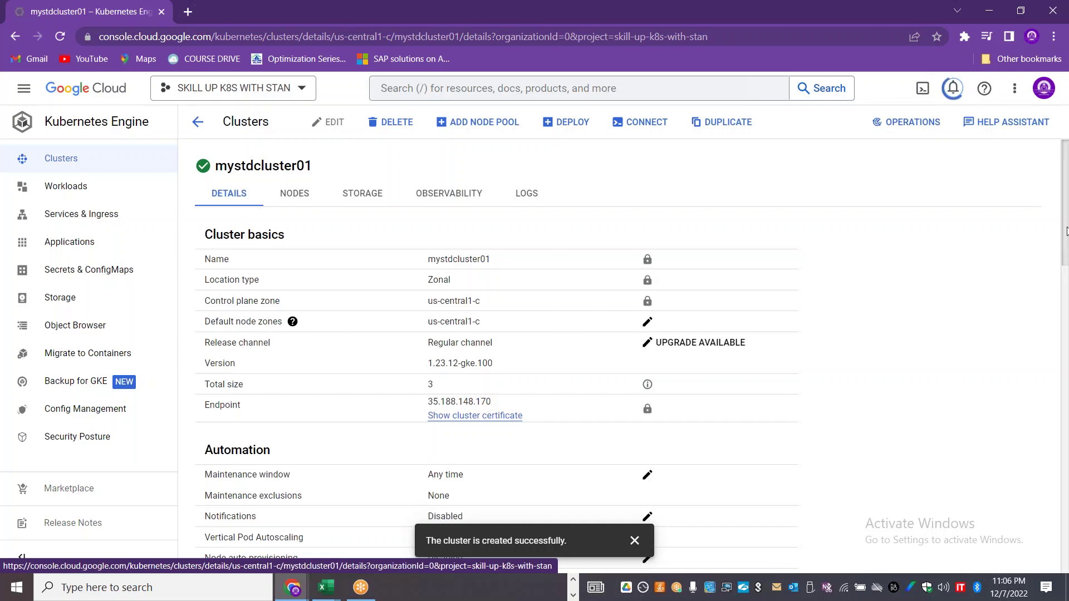
scroll(1068, 285, "down", 15)
scroll(497, 357, "up", 15)
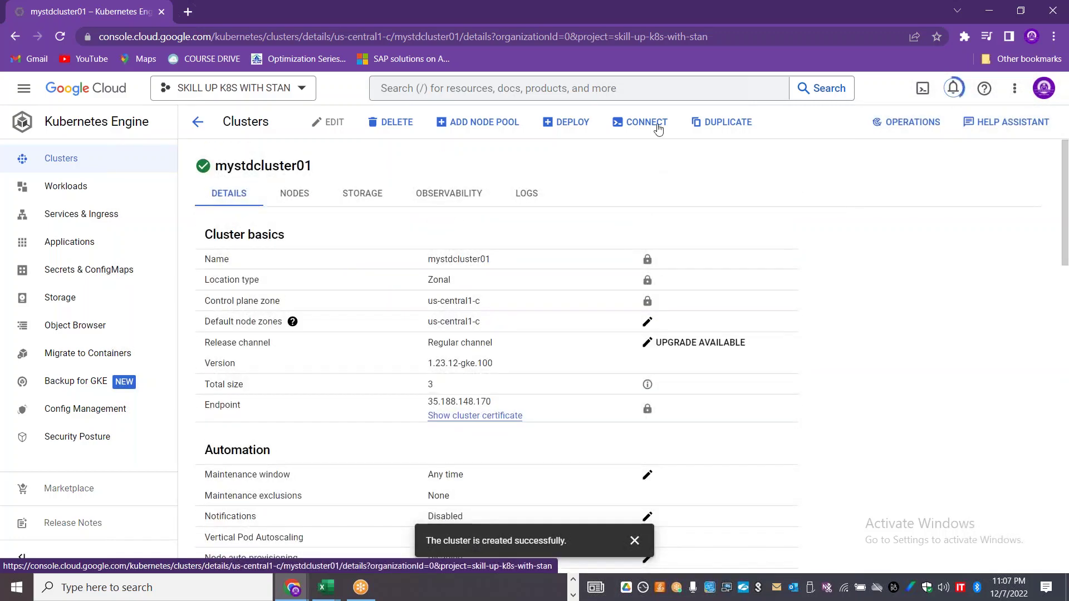
- Connect to mystdcluster01 by running its get-credentials command in Cloud Shell and authorizing the use of the account credentials
left_click(635, 128)
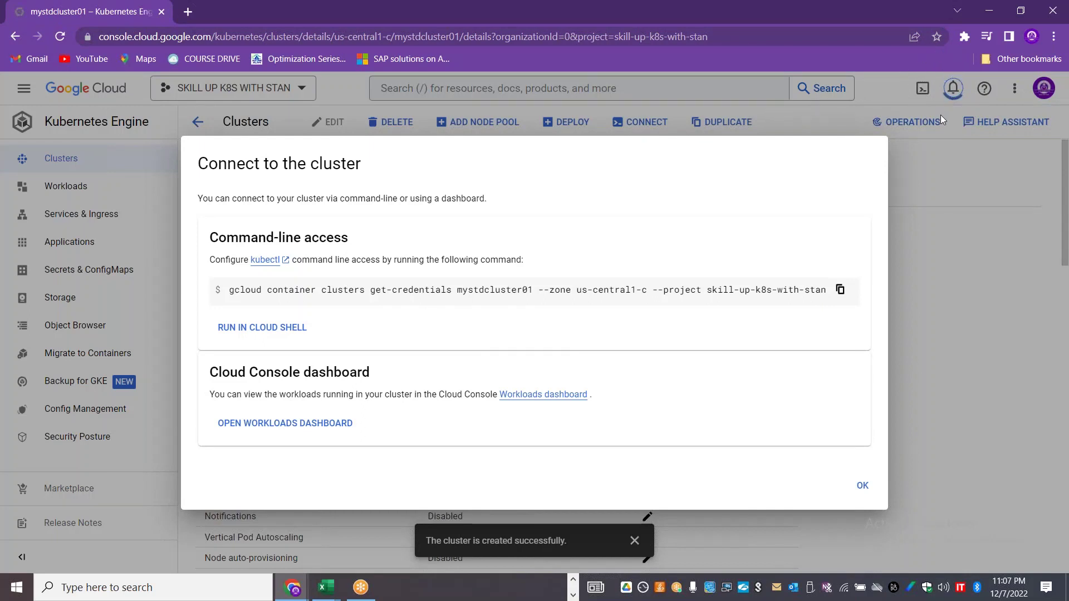
left_click(276, 332)
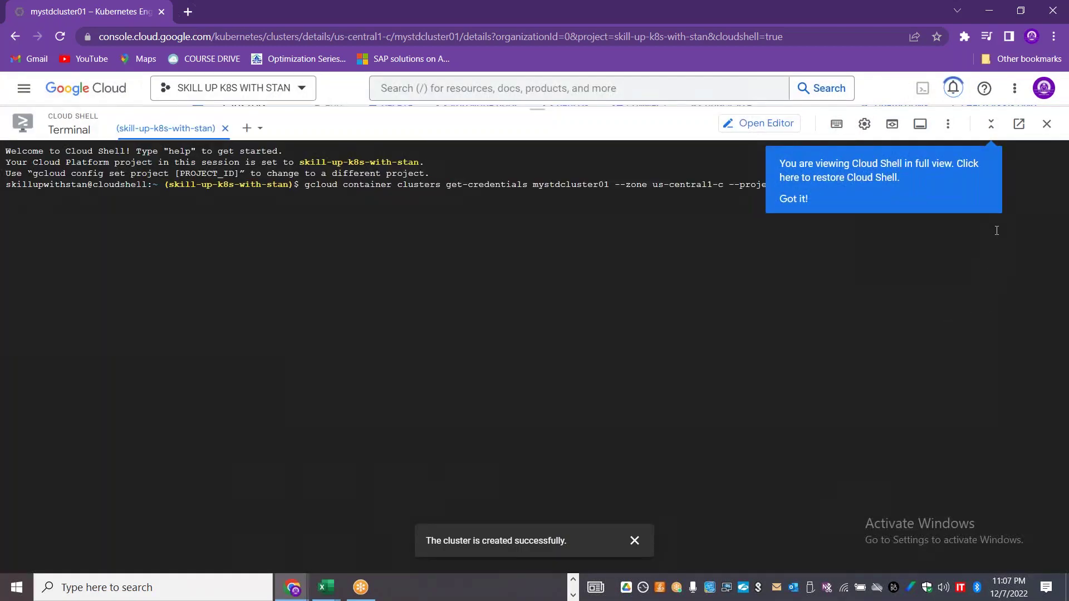
left_click(801, 201)
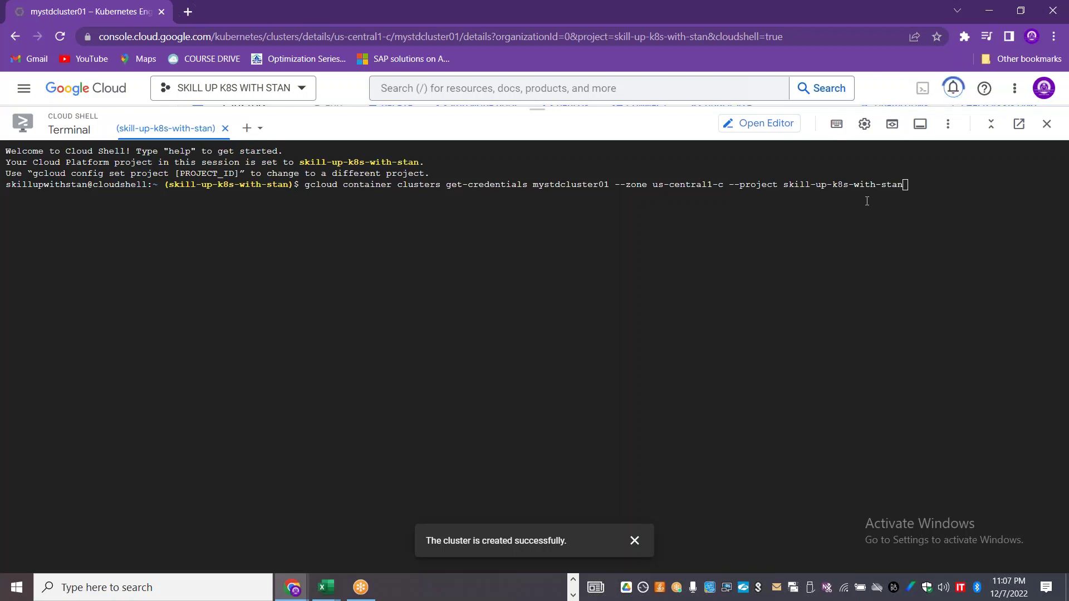
key("Return")
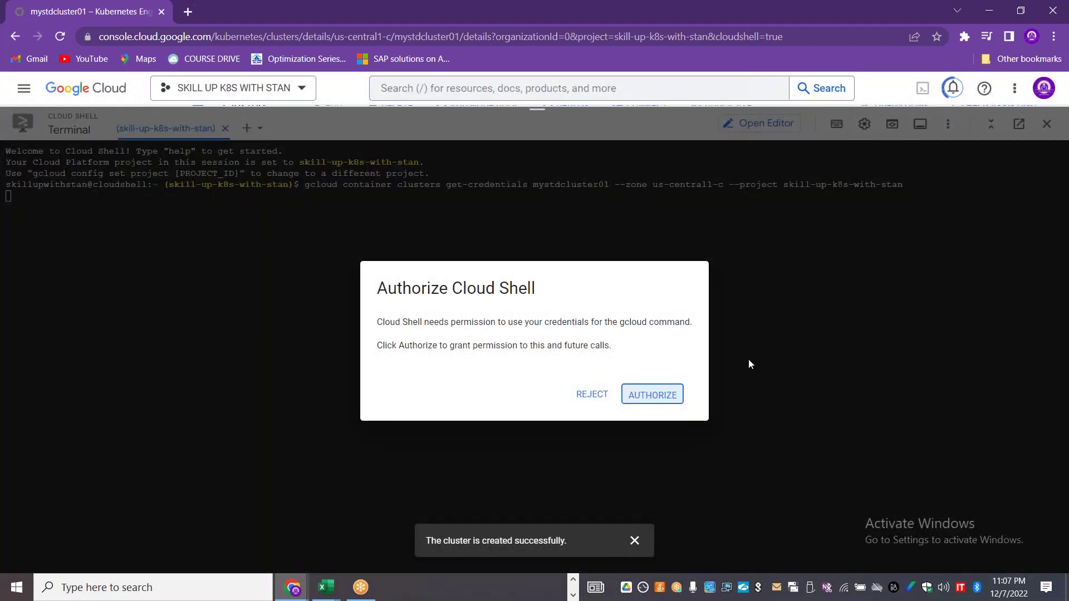
left_click(673, 391)
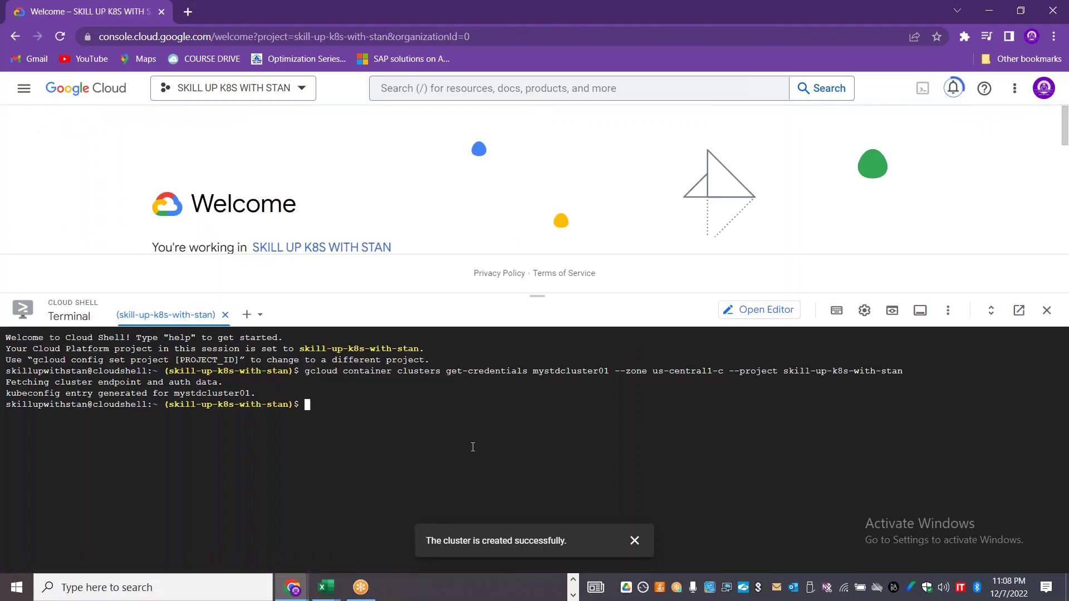
- List the cluster nodes with kubectl get nodes and highlight the get-credentials command with its output
type("kubectl get nodes")
key("Return")
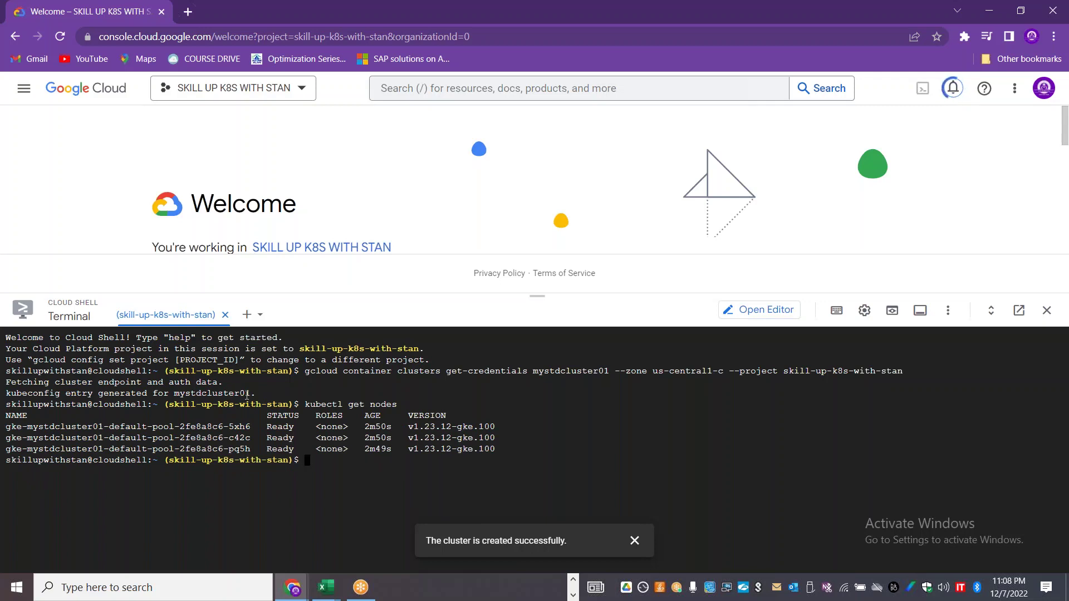
left_click_drag(256, 393, 26, 371)
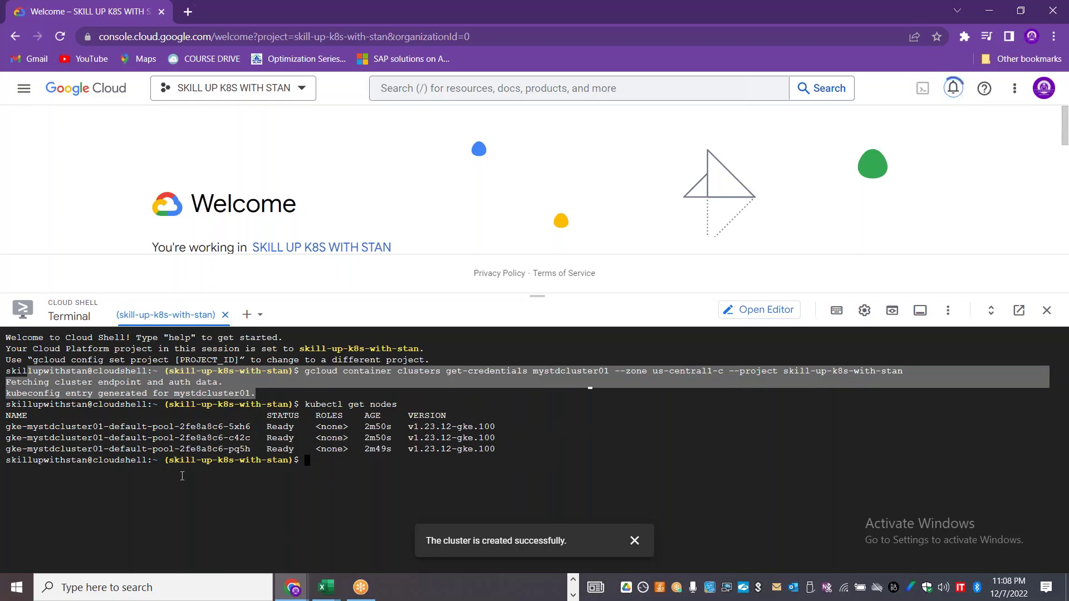
- List the nodes with kubectl get nodes -o wide and highlight the first node's internal IP and container runtime
key("Up")
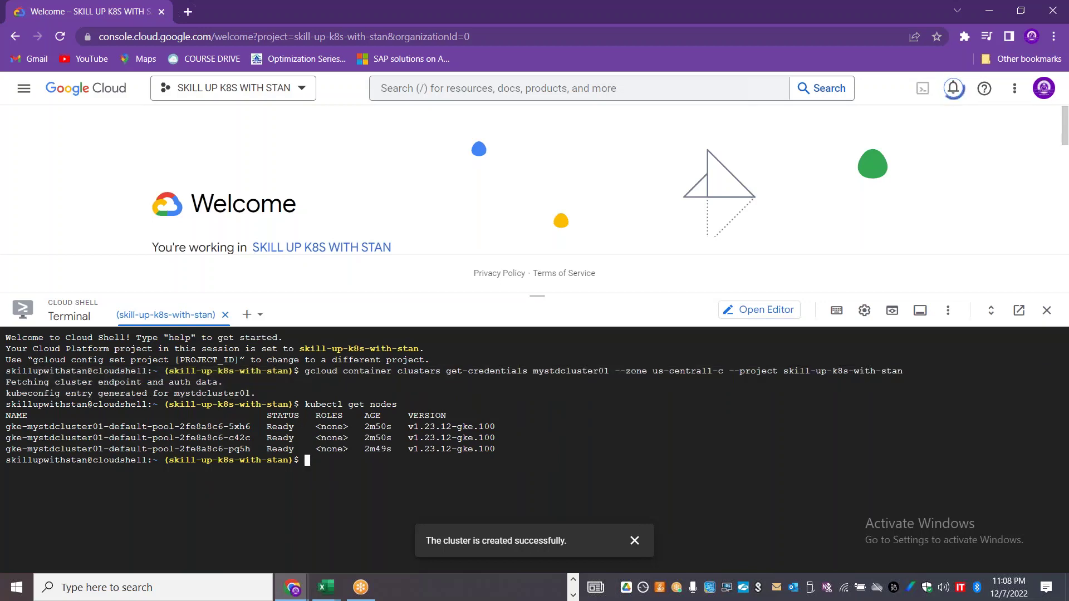
type("-ow")
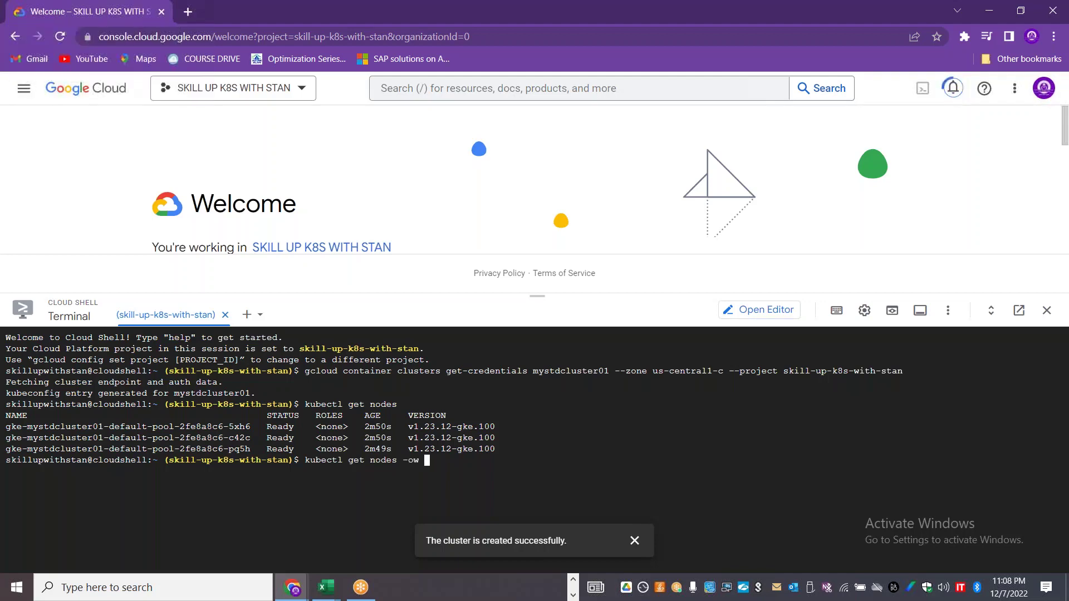
key("BackSpace")
key("BackSpace")
type("wide")
key("Return")
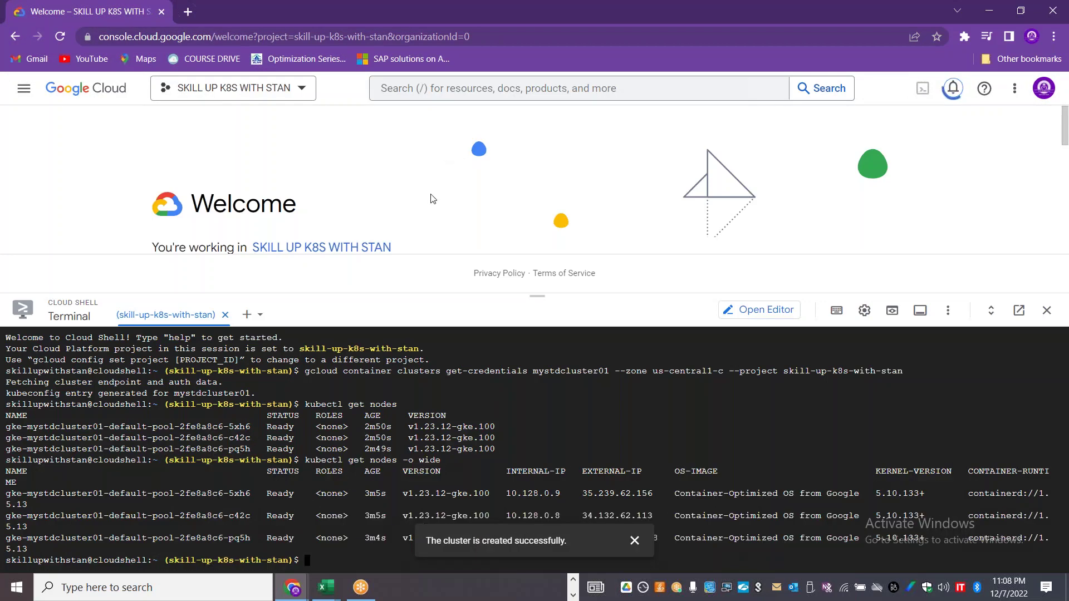
left_click_drag(511, 494, 564, 492)
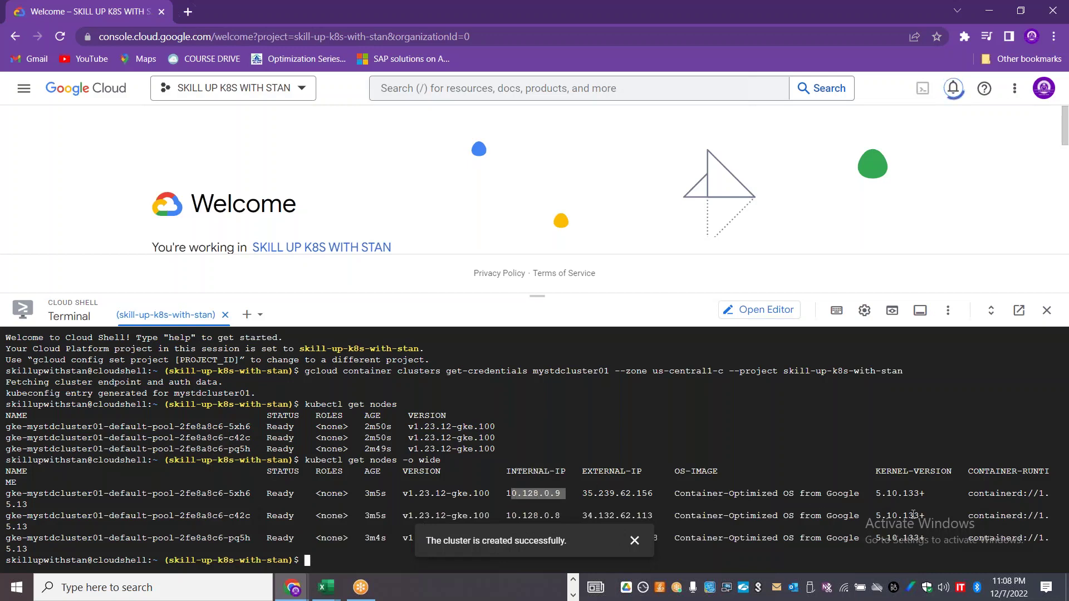
double_click(1011, 498)
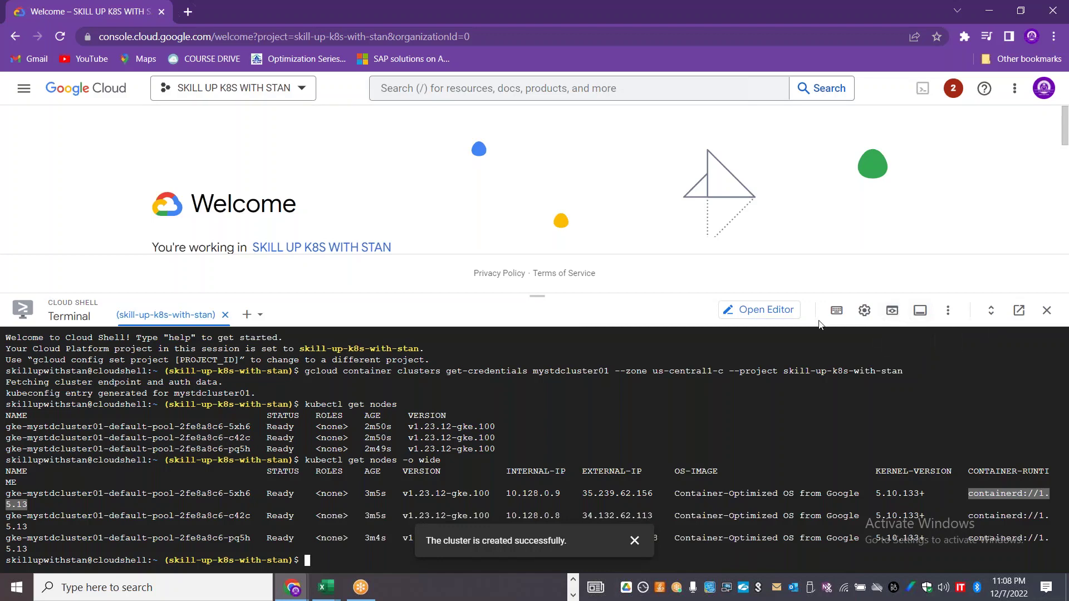
- Open Cloud Shell in its own browser tab and change the shell prompt with PS1='K8SwithSTAN'
left_click(1019, 313)
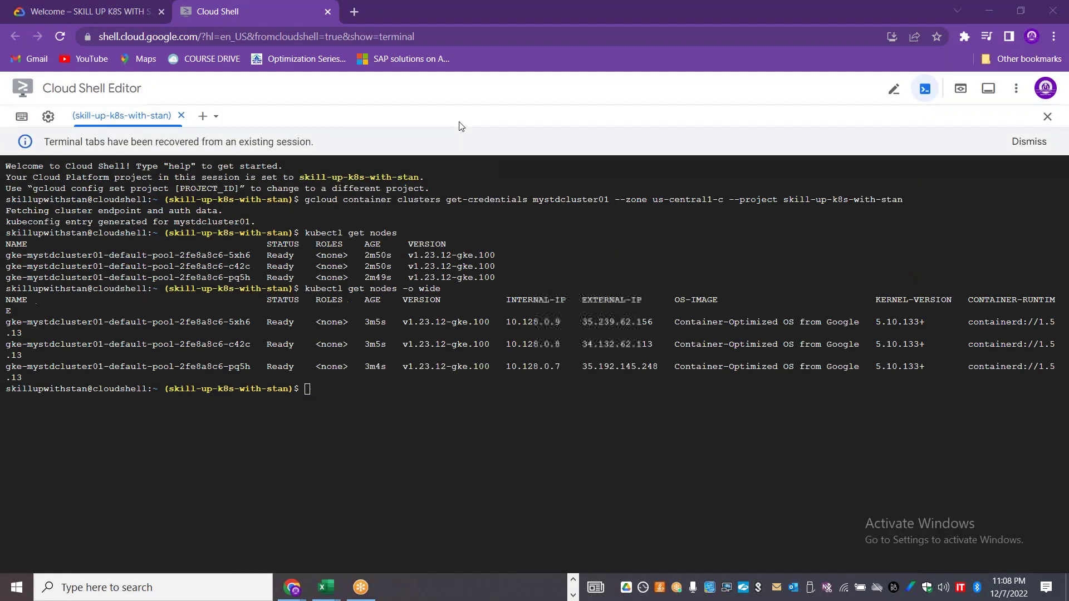
left_click(359, 354)
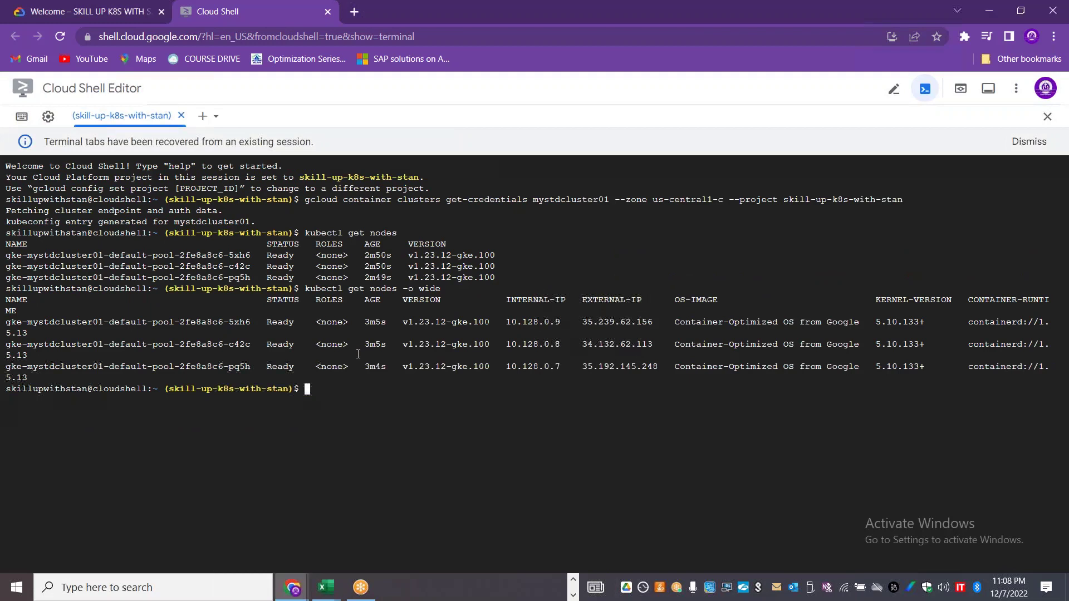
type("PS1")
type("='")
type("K2S")
key("BackSpace")
key("BackSpace")
type("8SWITH")
key("BackSpace")
key("BackSpace")
key("BackSpace")
key("BackSpace")
type("withSTAN'")
key("Return")
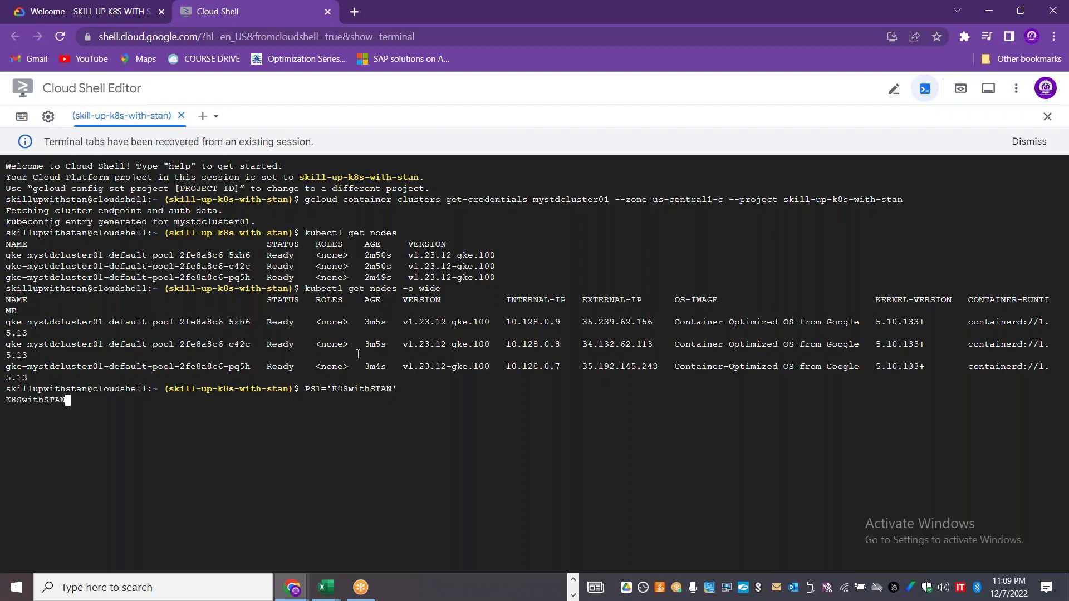
left_click_drag(77, 400, 6, 400)
key("Return")
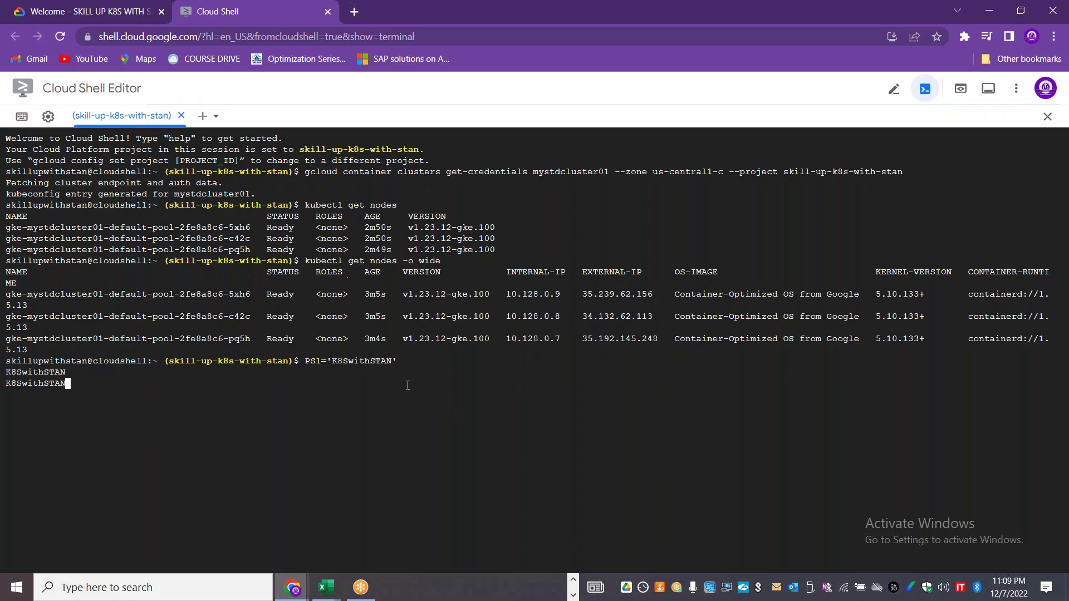
- Try to end the prompt with an angle bracket by running PS1='K8SwithSTAN'>
key("Up")
key("Up")
key("Down")
type(">")
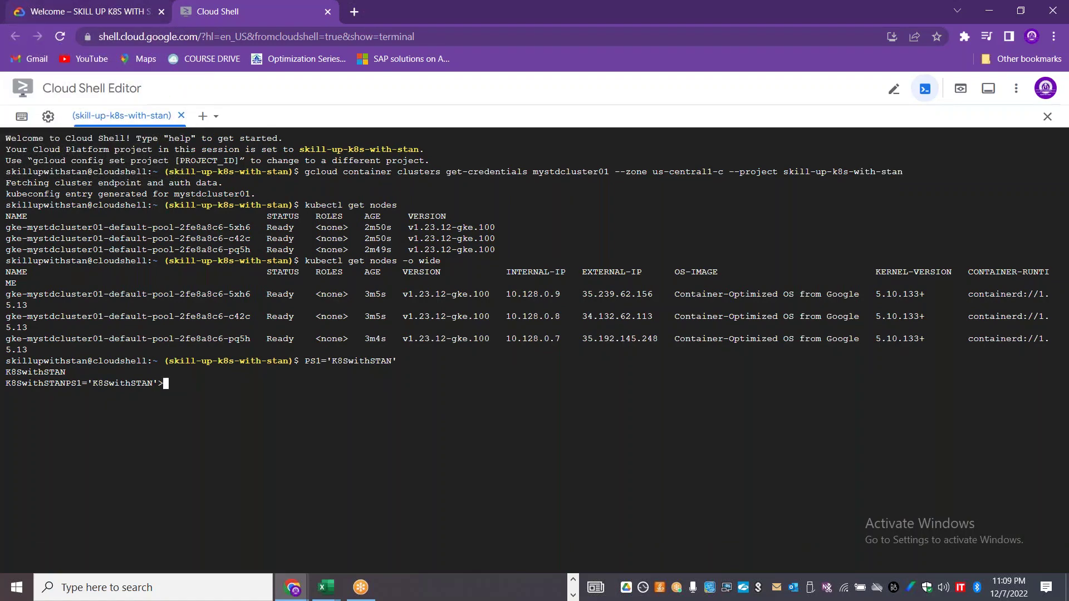
key("Return")
key("Up")
key("BackSpace")
key("Left")
key("Left")
key("Left")
key("Left")
key("Left")
key("Left")
key("Left")
key("Left")
key("Left")
key("Left")
key("Left")
key("Left")
key("Left")
key("Left")
key("Left")
key("Left")
key("Left")
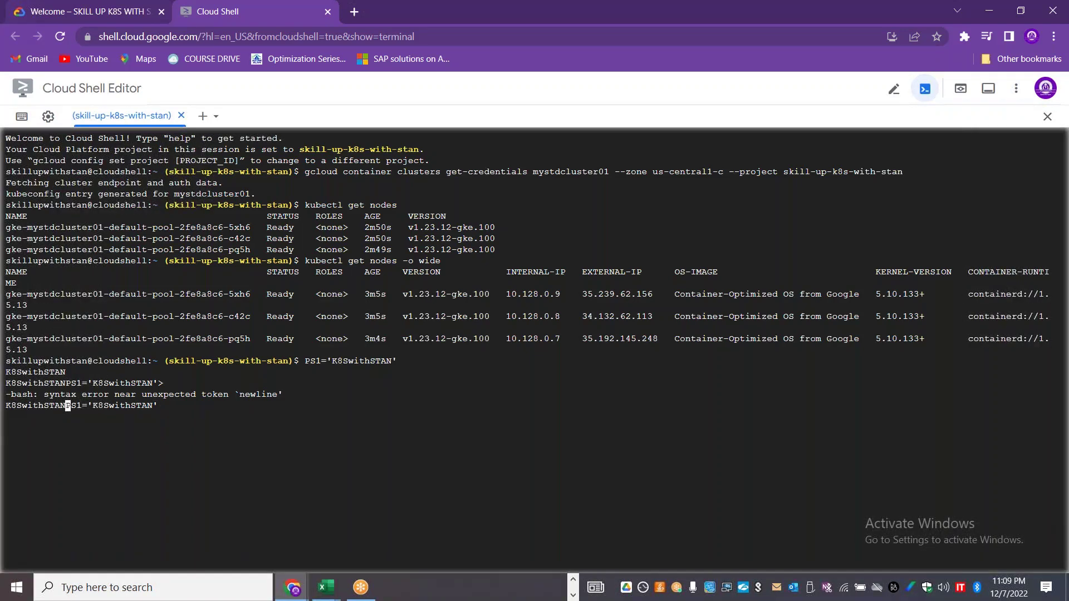
key("ctrl+k")
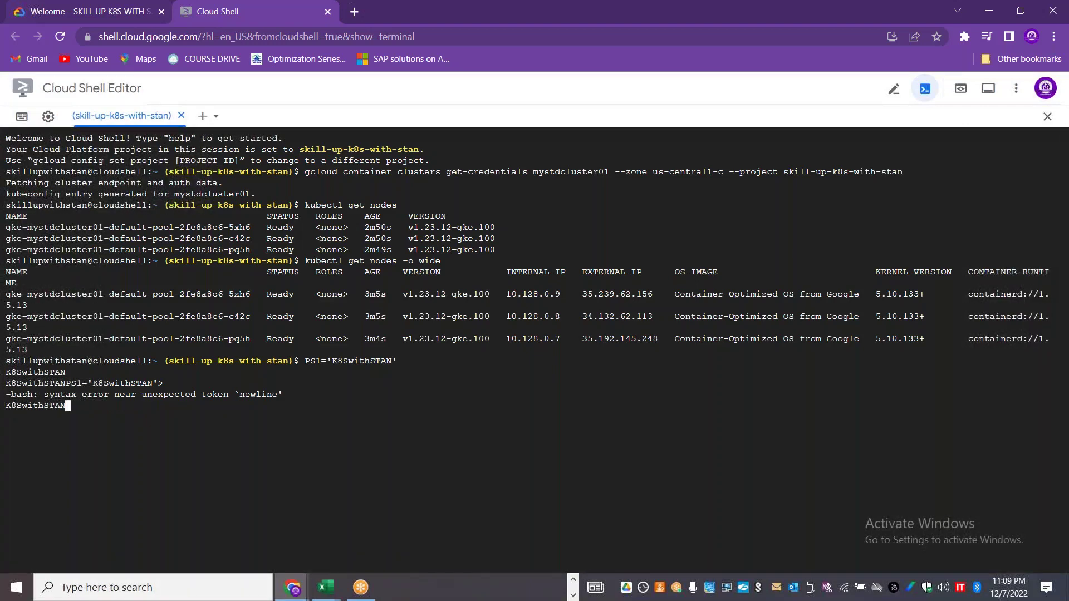
key("ctrl+y")
key("Left")
key("BackSpace")
key("BackSpace")
key("BackSpace")
key("BackSpace")
key("BackSpace")
key("BackSpace")
key("BackSpace")
key("BackSpace")
key("BackSpace")
key("BackSpace")
key("BackSpace")
key("BackSpace")
key("BackSpace")
key("BackSpace")
key("BackSpace")
key("BackSpace")
left_click_drag(412, 363, 321, 363)
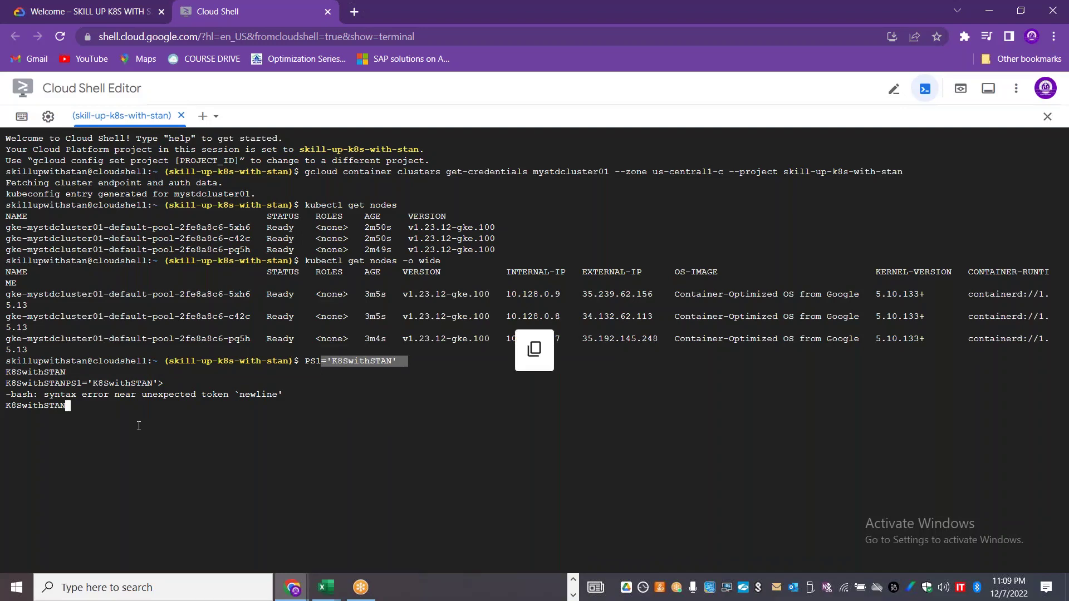
- Clear the terminal and list the cluster nodes again with kubectl get nodes
type("clear")
key("Return")
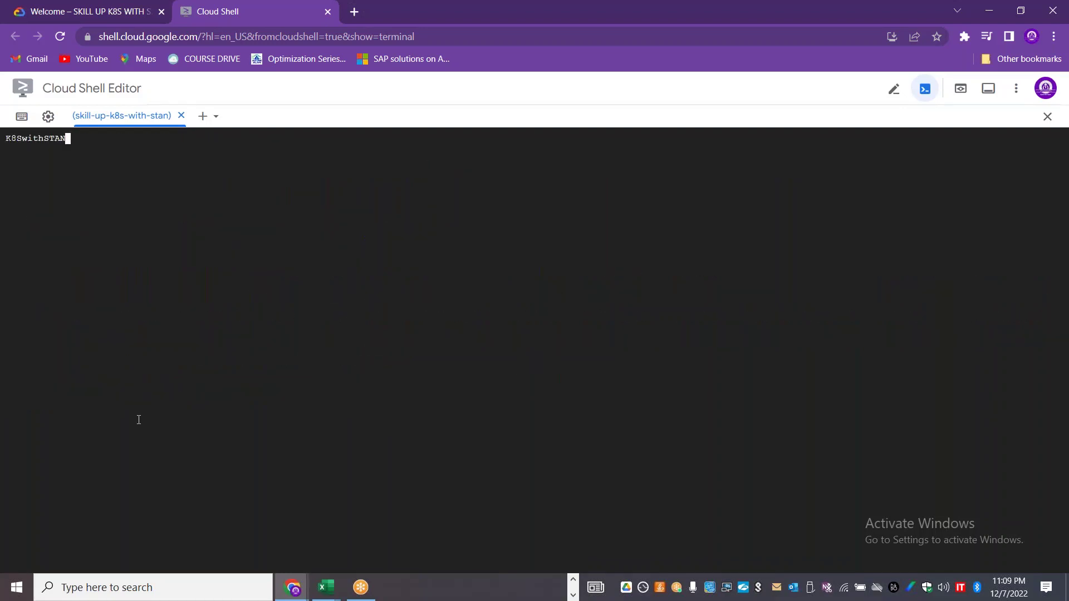
type("kubectl get nodes")
key("Return")
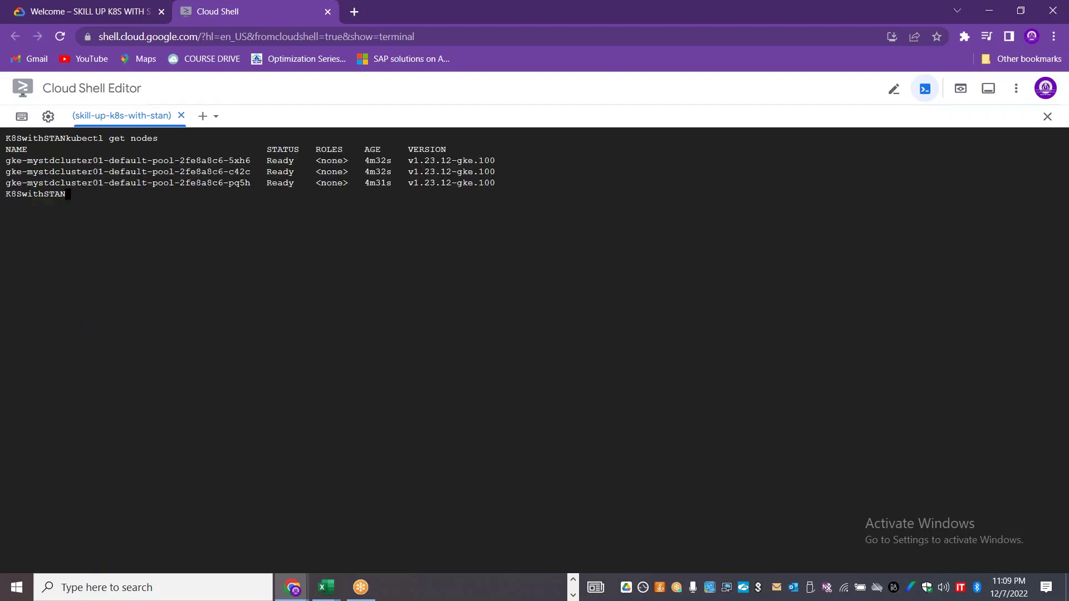
- Return to the Google Cloud welcome page, close its Cloud Shell pane and open the SKILL UP K8S WITH STAN Kubernetes clusters list
left_click(69, 8)
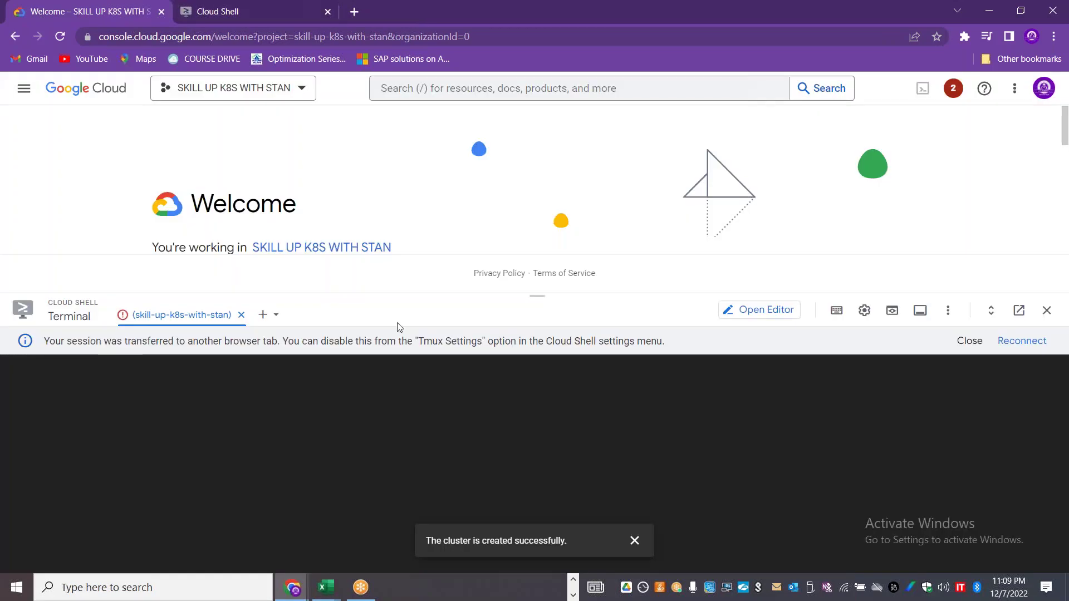
left_click(1048, 311)
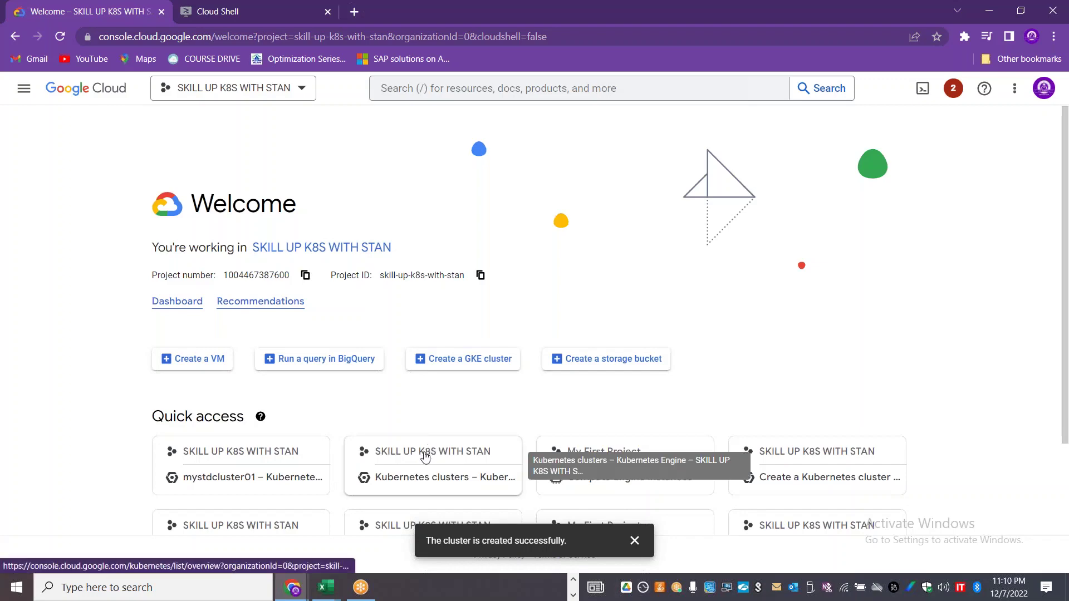
left_click(425, 460)
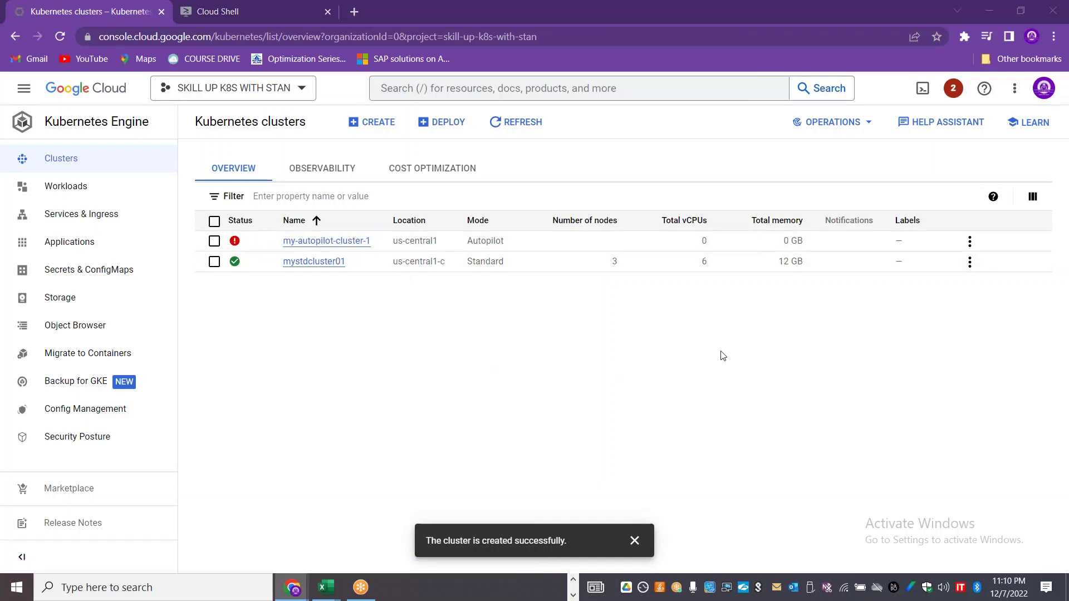
- Switch to the PowerPoint presentation GKE-First_Cluster_07DEC2022.pptx and browse back to its first slide thumbnails
key("alt+Tab")
key("alt+Tab")
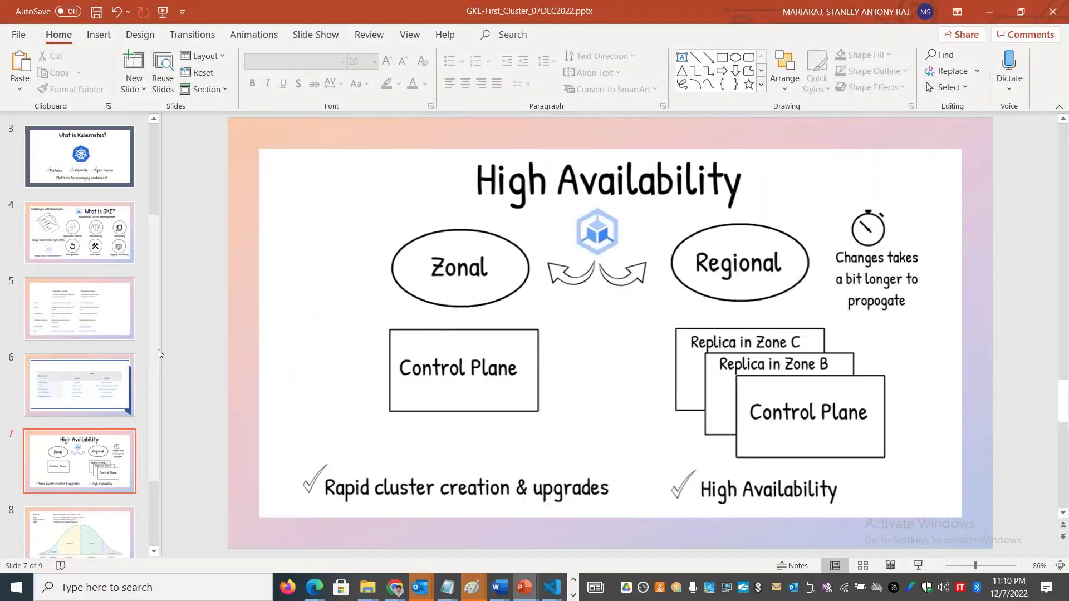
left_click_drag(154, 345, 155, 232)
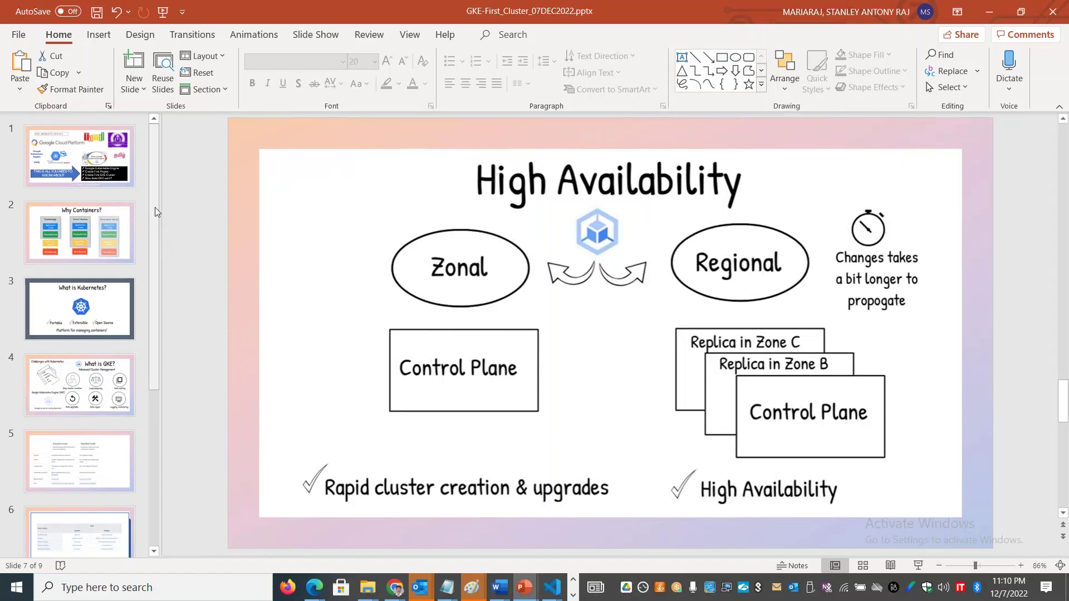